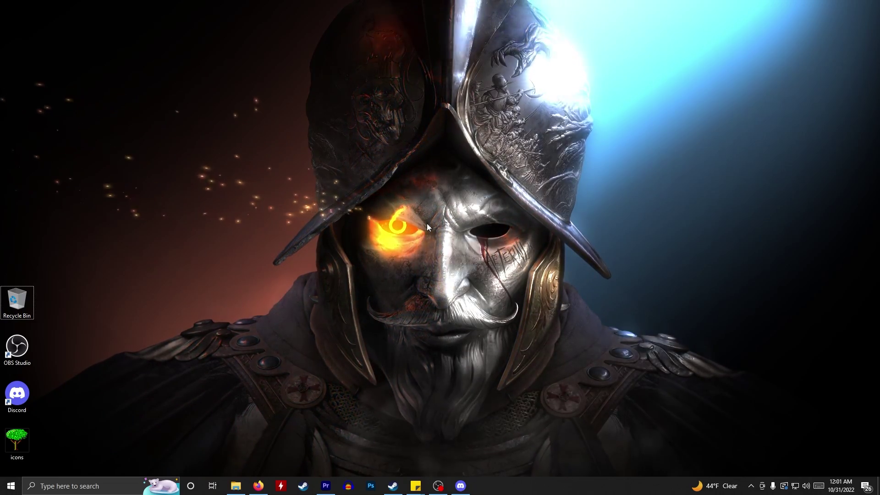
# - Close the Sims 4 banner and run OverwolfInstaller(2).exe from Firefox's downloads list
pyautogui.click(262, 491)
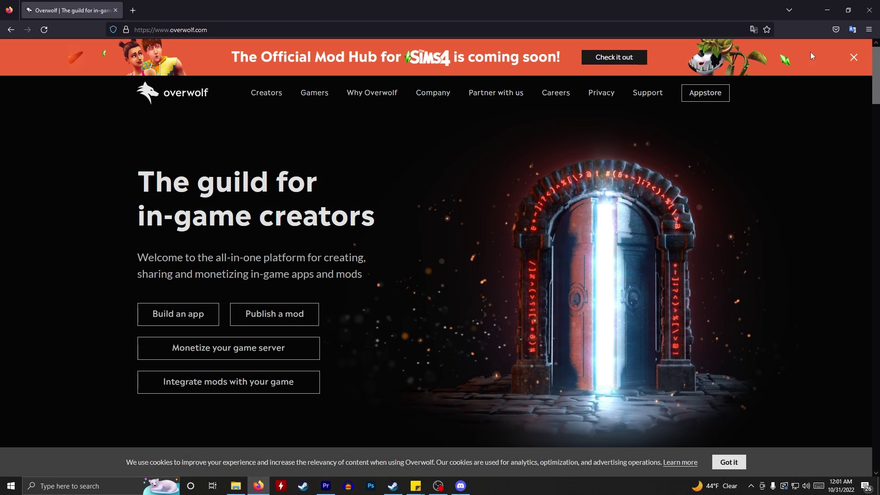
pyautogui.click(854, 58)
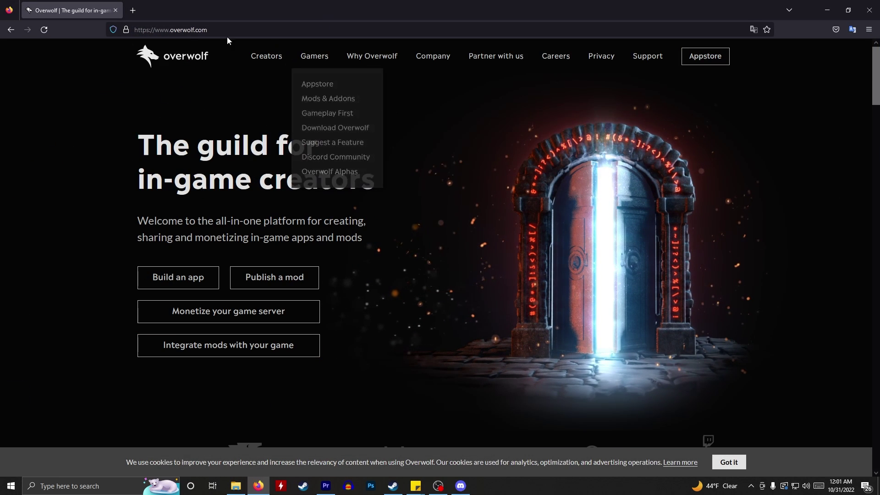
pyautogui.moveTo(318, 61)
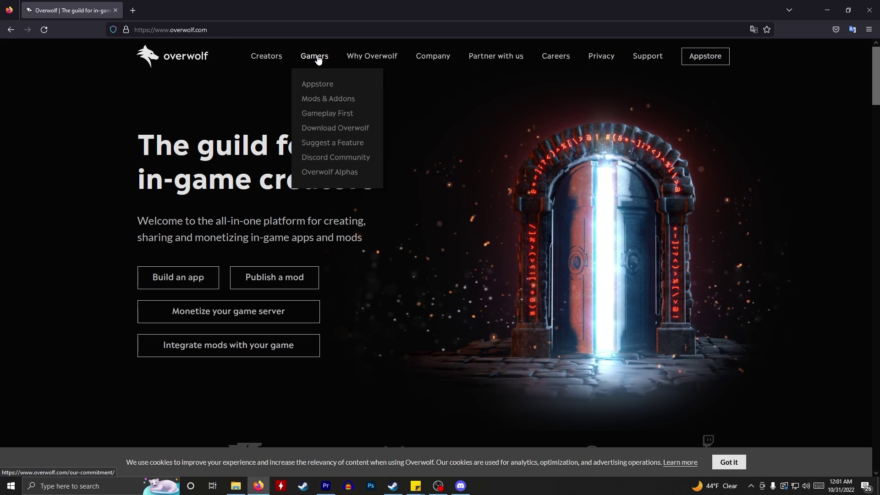
pyautogui.click(324, 128)
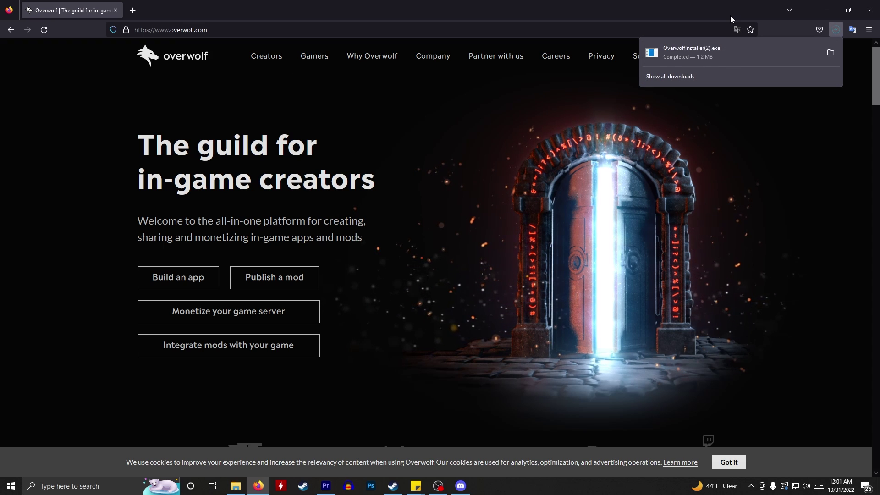
pyautogui.click(777, 55)
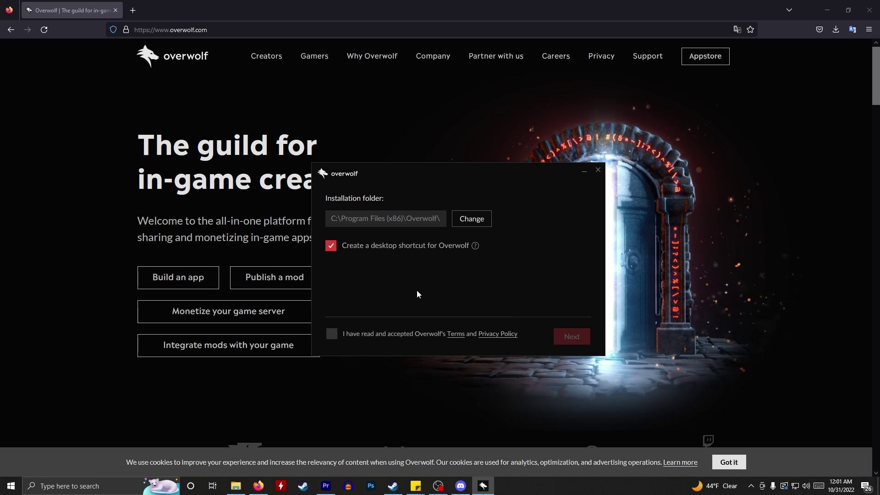
# - Accept the Overwolf terms, keep the default folder, decline Buff, and launch Overwolf once installed
pyautogui.click(335, 334)
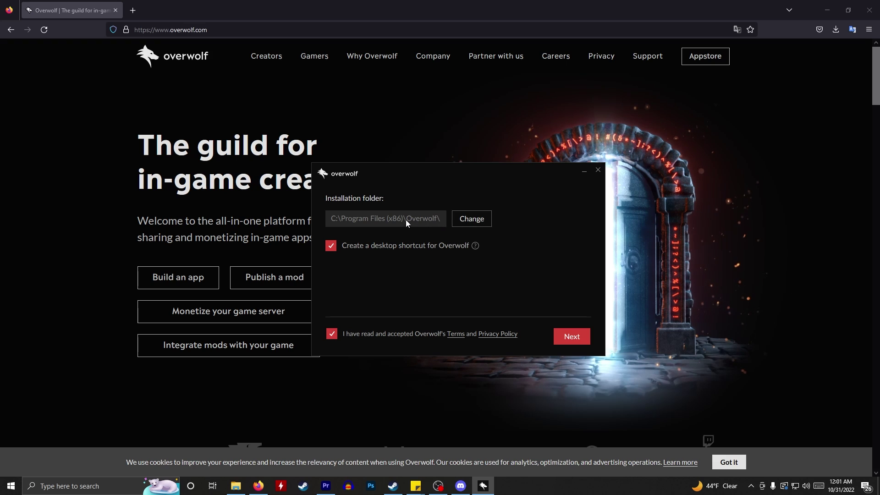
pyautogui.click(579, 338)
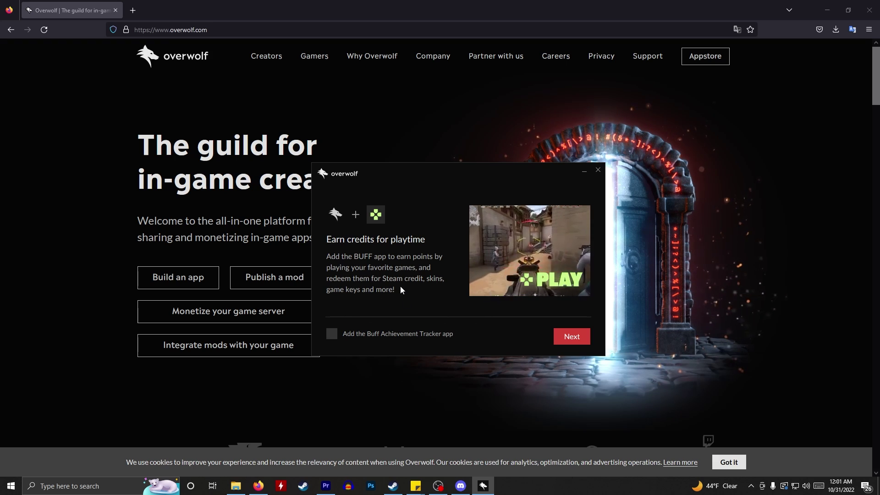
pyautogui.click(570, 340)
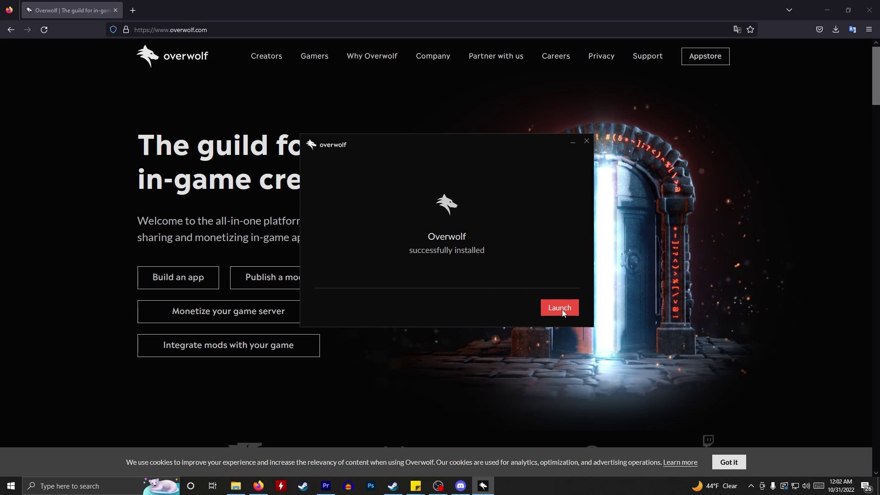
pyautogui.click(561, 309)
# - Close Firefox, dismiss the welcome message, search the store for 'new world' and install NWMM
pyautogui.click(870, 9)
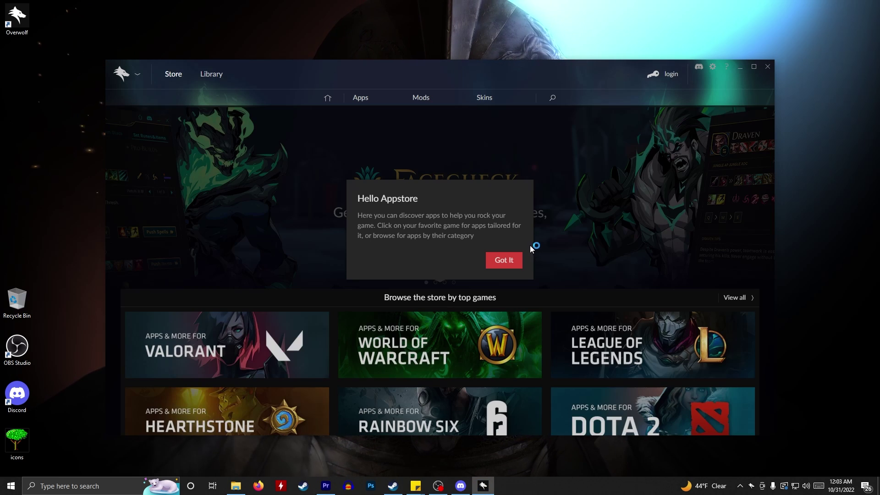
pyautogui.click(506, 260)
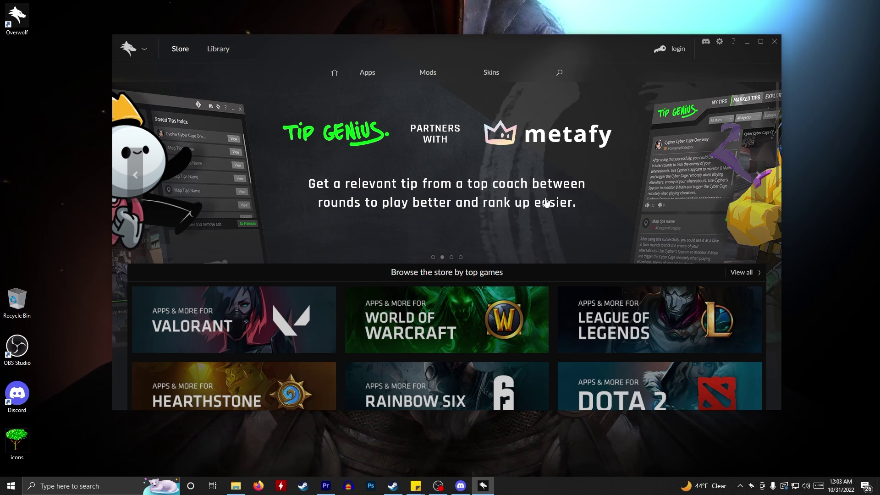
pyautogui.click(558, 73)
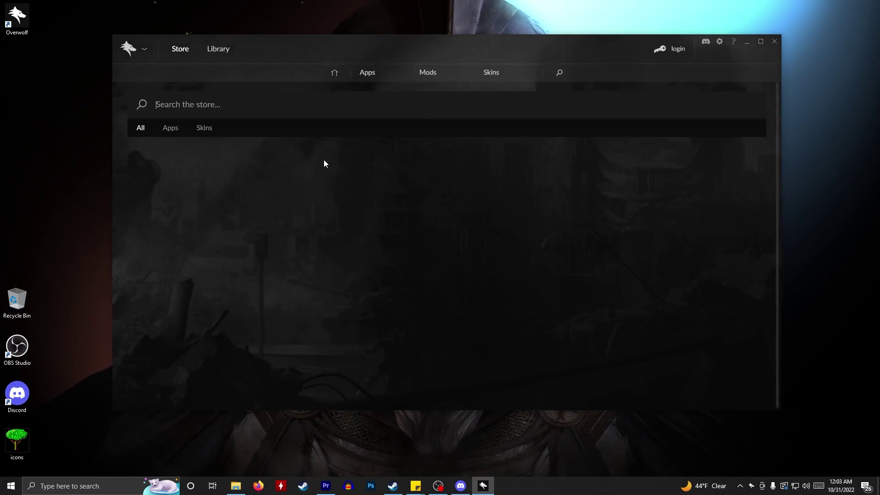
pyautogui.click(205, 106)
pyautogui.write('new world')
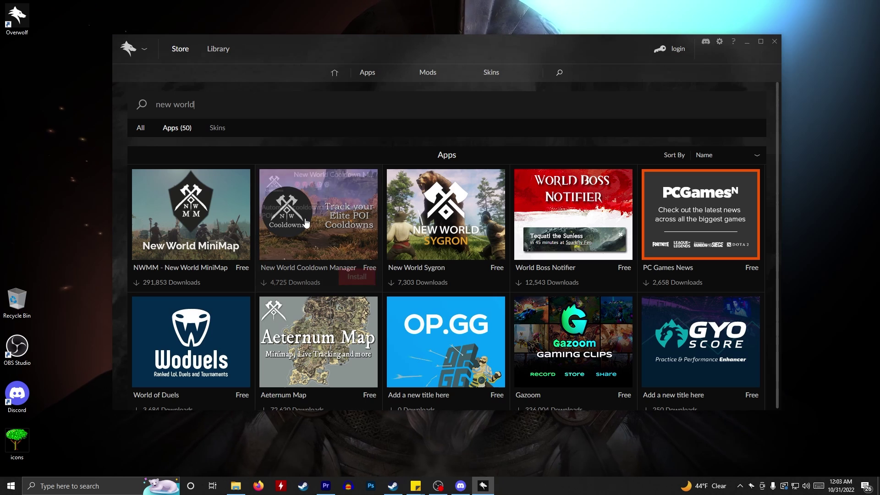
pyautogui.moveTo(184, 247)
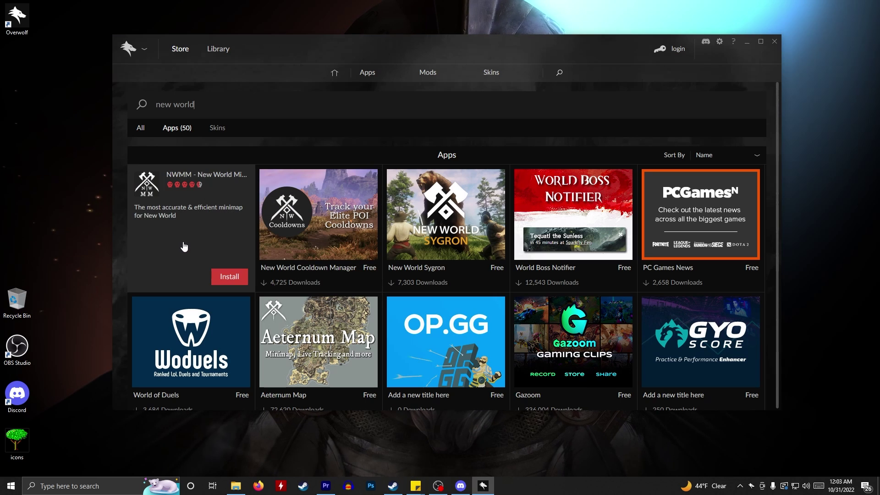
pyautogui.click(230, 277)
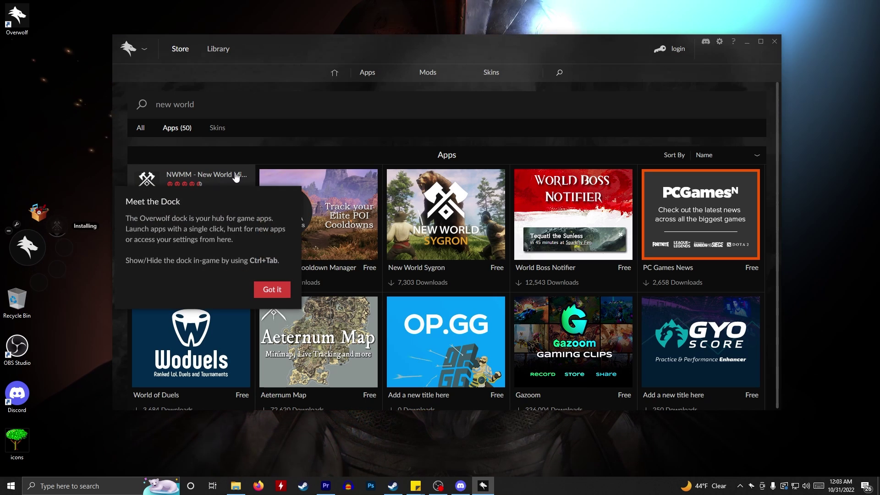
# - Dismiss the dock popup, allow the New World overlay, and close the minimap window
pyautogui.click(276, 290)
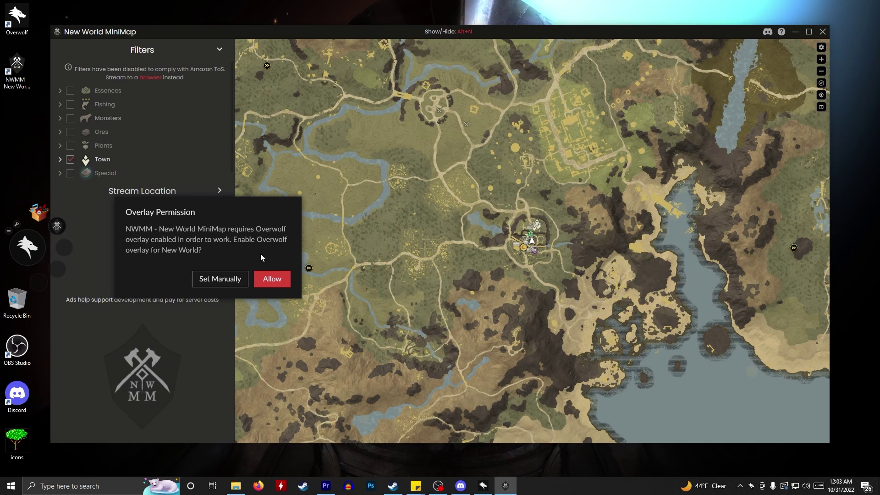
pyautogui.click(280, 279)
pyautogui.moveTo(342, 30); pyautogui.dragTo(348, 24)
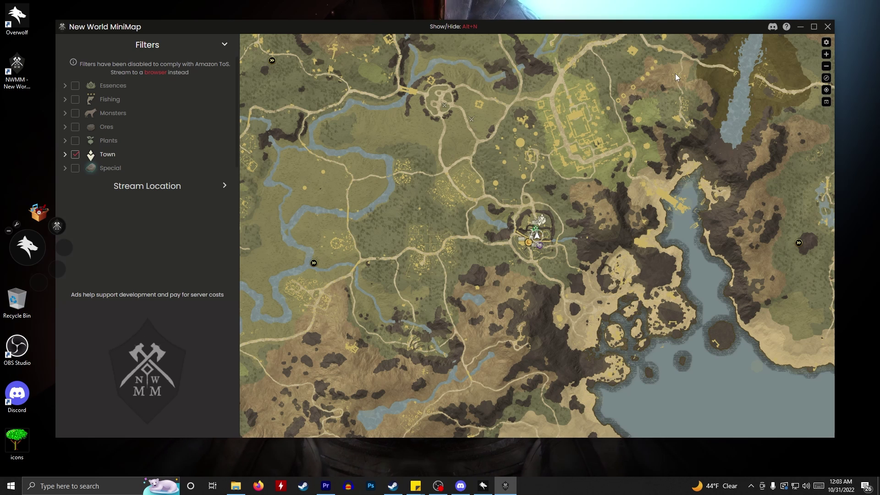
pyautogui.click(827, 28)
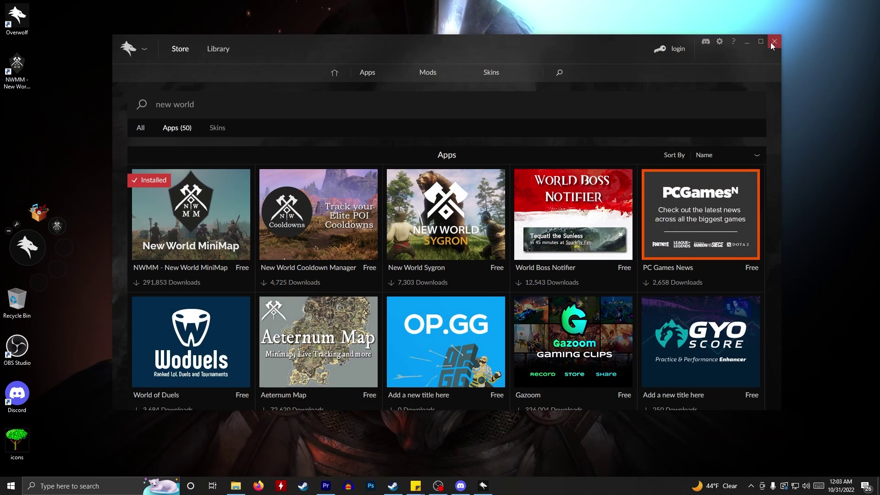
# - Close the Overwolf store and launch New World from the Steam library
pyautogui.click(774, 42)
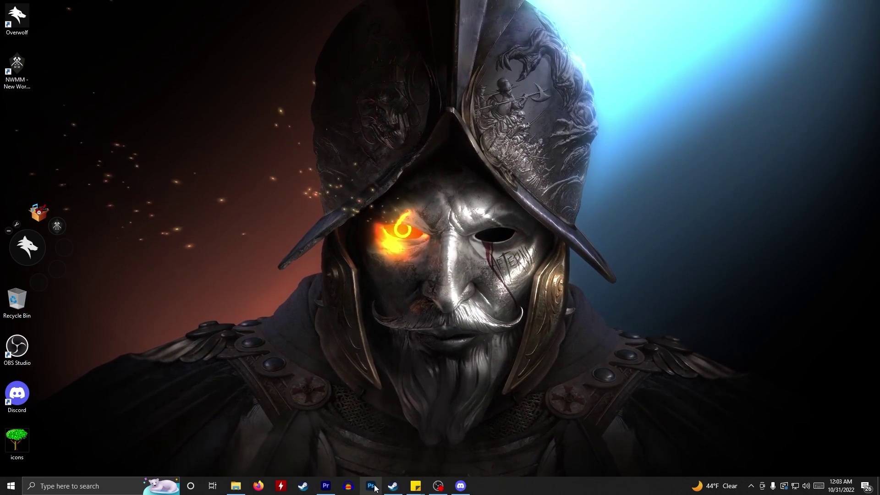
pyautogui.click(394, 481)
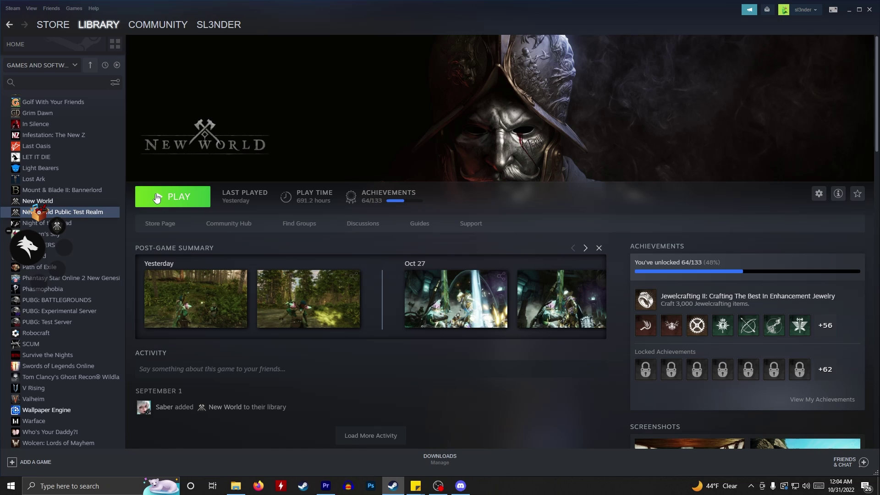
pyautogui.click(181, 199)
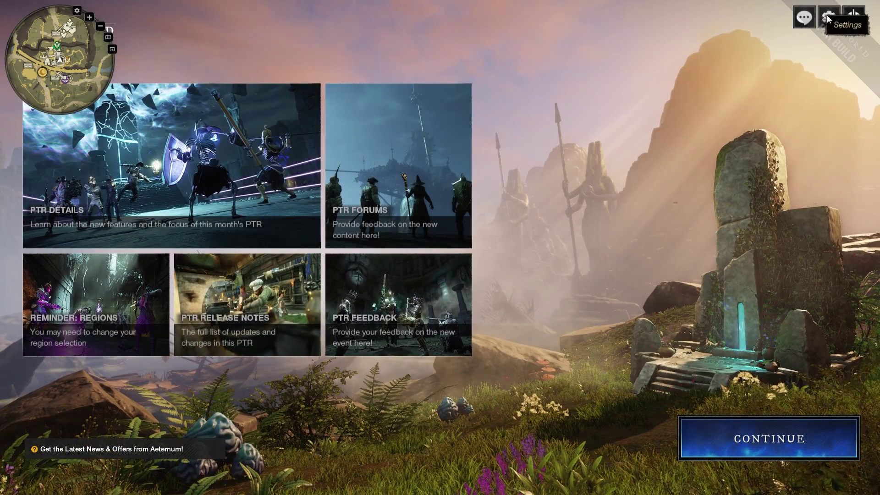
# - Lower Master Volume slightly in Audio settings, enter the world, and request location streaming
pyautogui.press('Return')
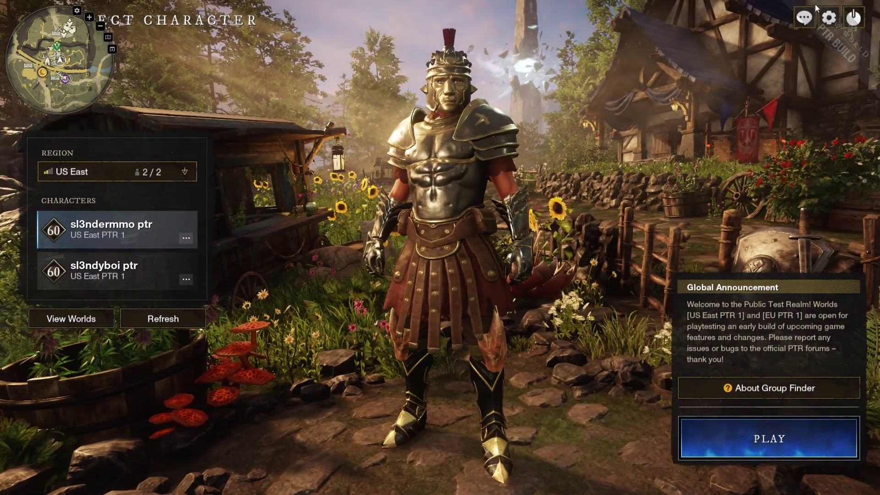
pyautogui.click(828, 18)
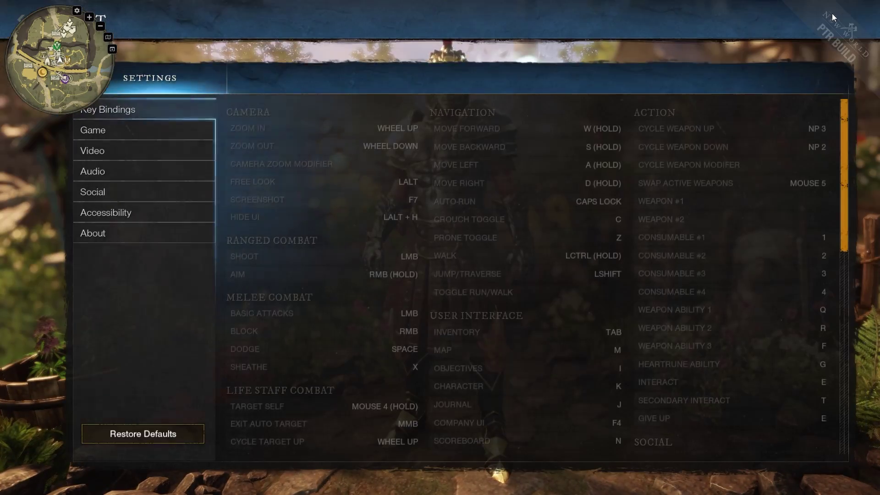
pyautogui.click(105, 164)
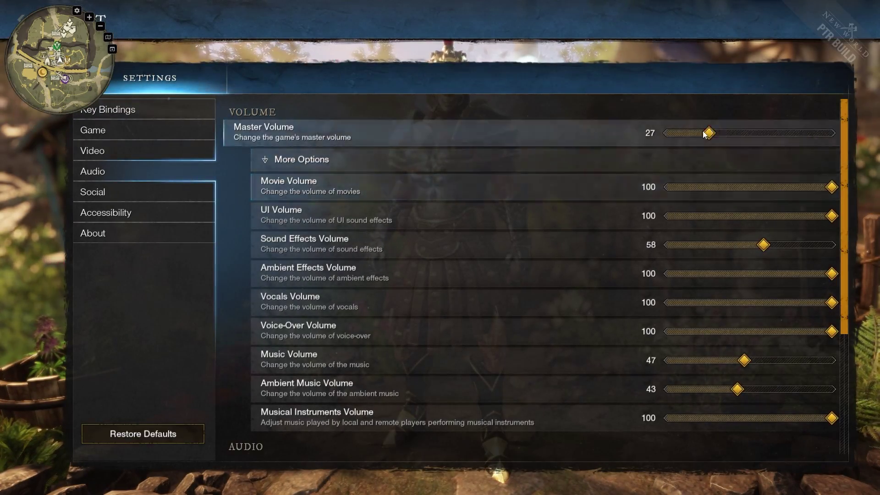
pyautogui.click(666, 133)
pyautogui.press('Escape')
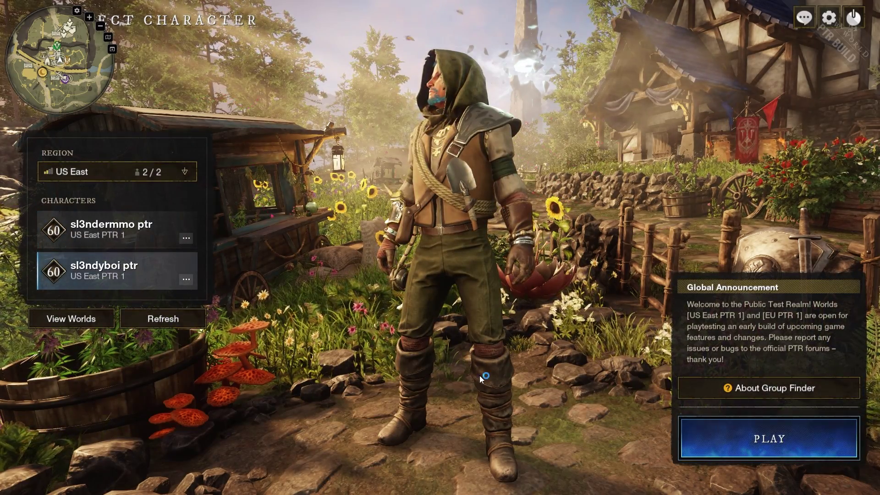
pyautogui.click(694, 426)
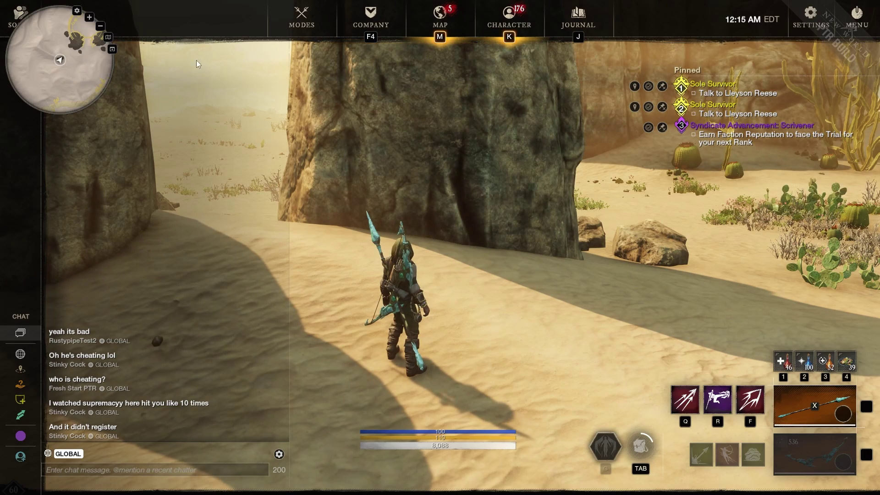
pyautogui.click(113, 50)
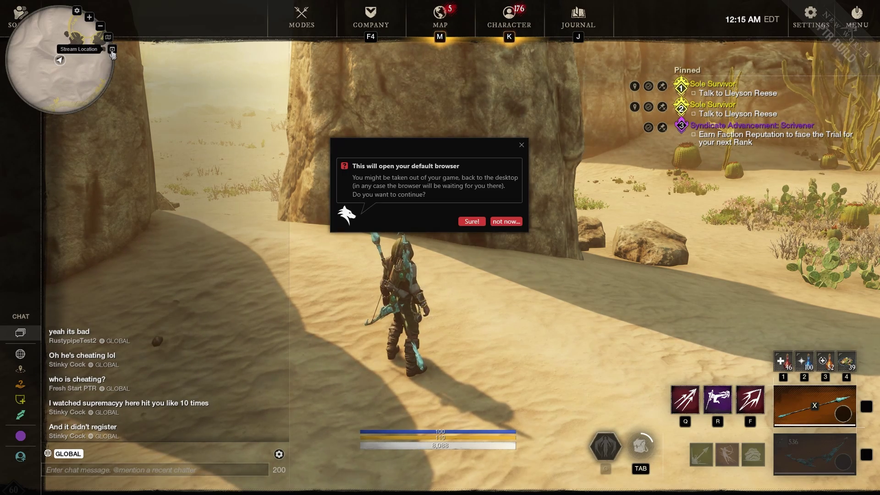
# - Open the streamed location on newworldminimap.com, then minimize Firefox
pyautogui.click(471, 221)
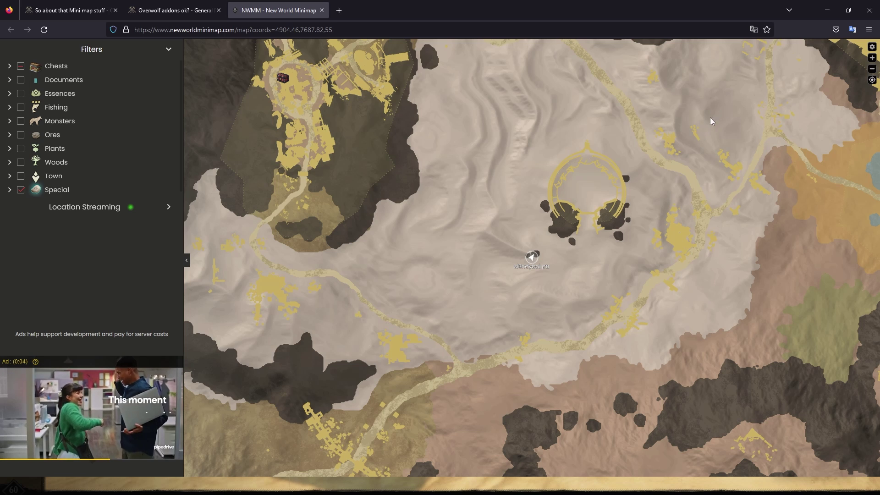
pyautogui.click(828, 10)
# - Switch to the desktop and check Overwolf's tray icon menu
pyautogui.press('super+d')
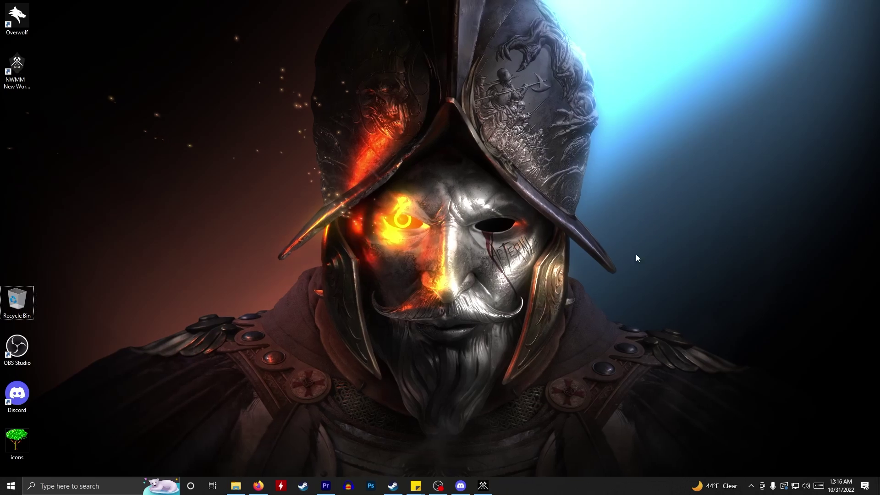
pyautogui.click(752, 488)
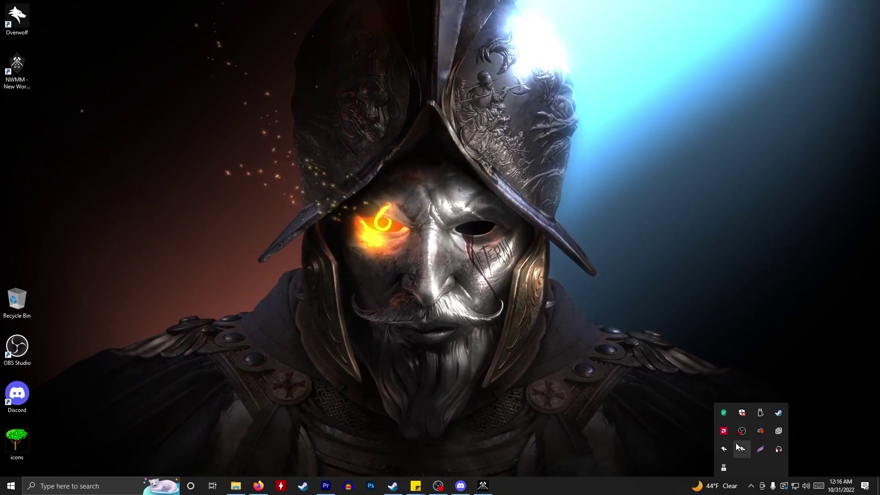
pyautogui.rightClick(726, 466)
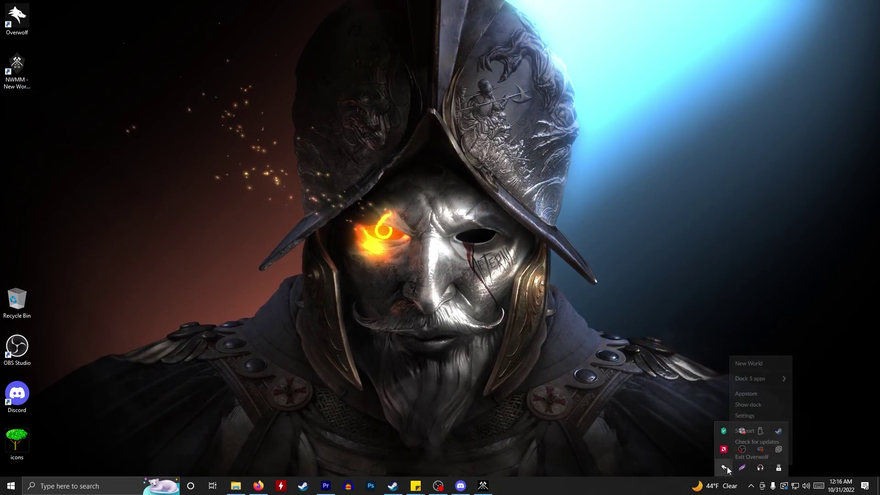
pyautogui.click(661, 414)
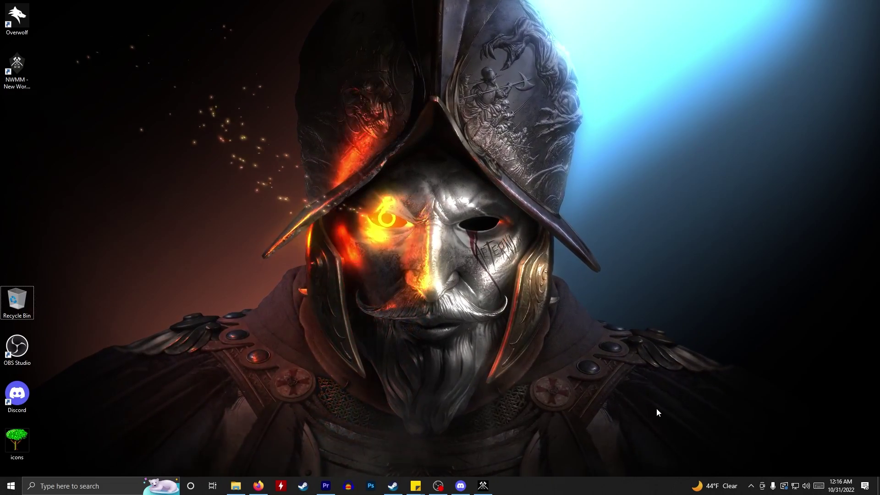
# - Find the Overlay and Overwolf processes in Task Manager
pyautogui.rightClick(525, 486)
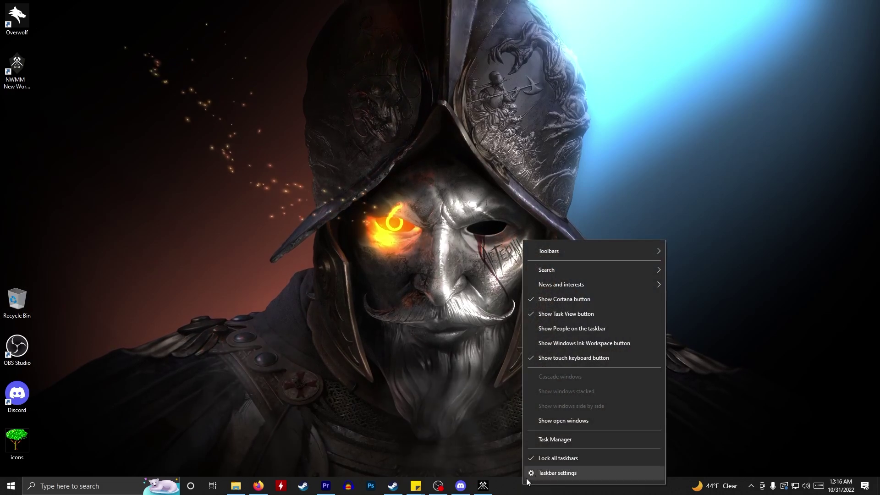
pyautogui.click(563, 439)
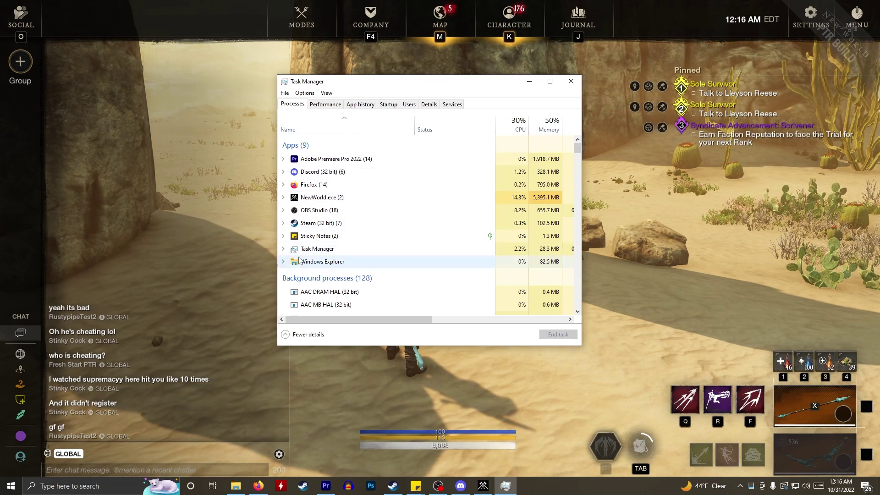
pyautogui.scroll(-3, 367, 284)
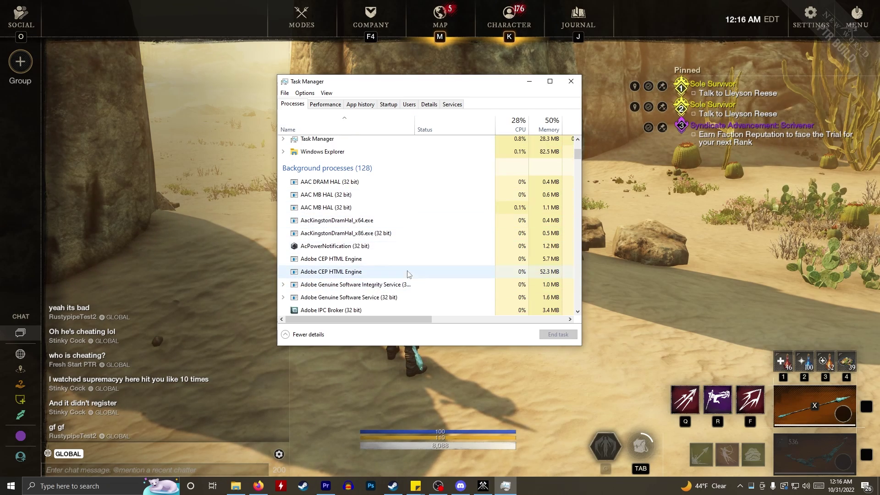
pyautogui.scroll(-1, 400, 274)
pyautogui.moveTo(578, 155); pyautogui.dragTo(578, 206)
pyautogui.click(323, 182)
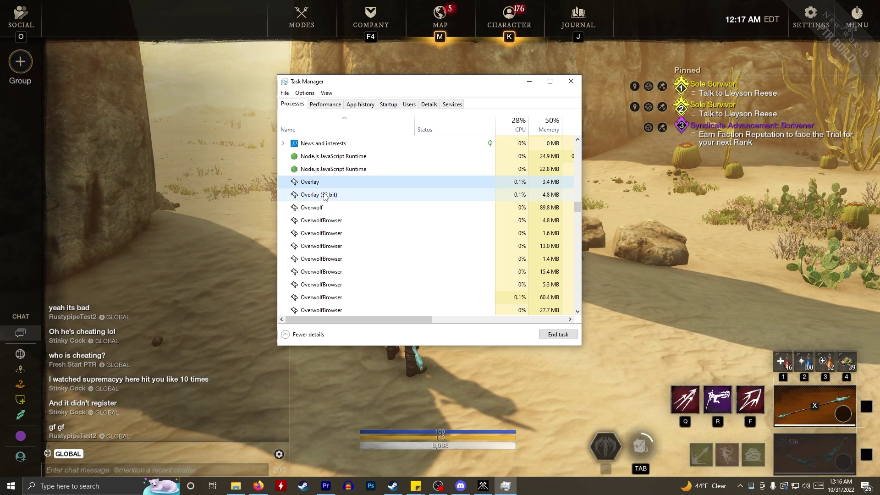
pyautogui.click(316, 207)
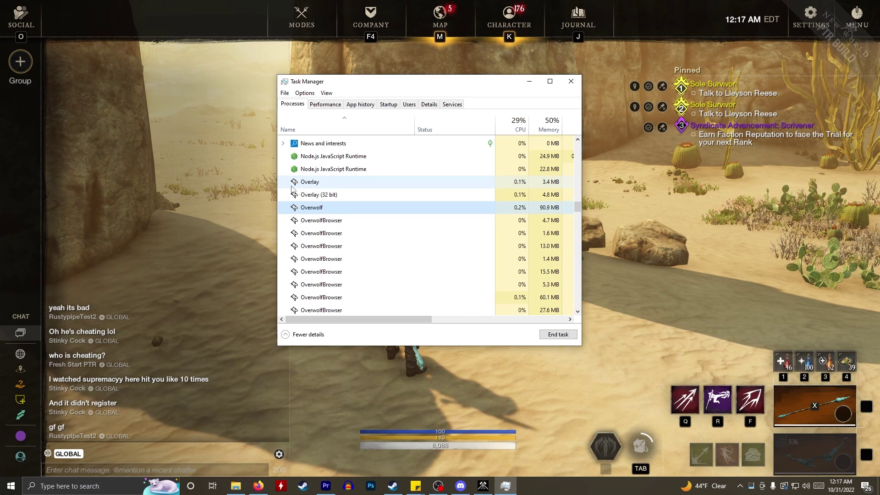
pyautogui.scroll(-1, 292, 190)
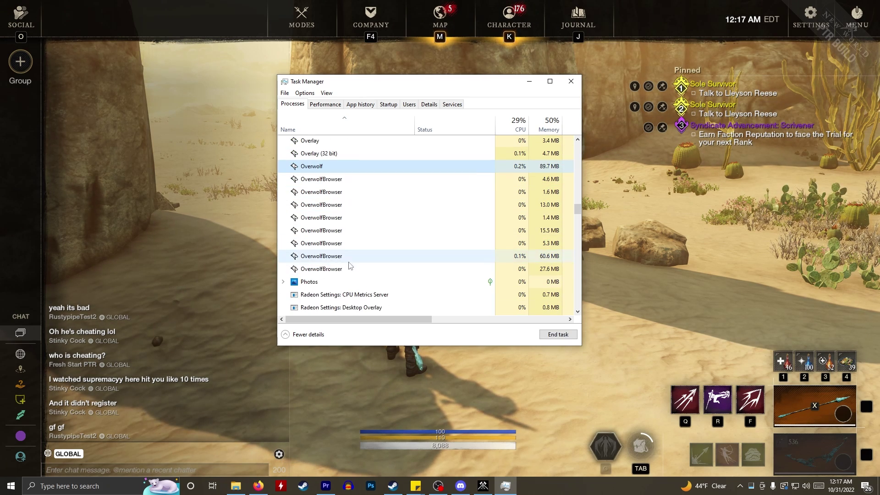
# - Close Task Manager, walk the character forward in game, then bring up Alt+Tab
pyautogui.click(529, 81)
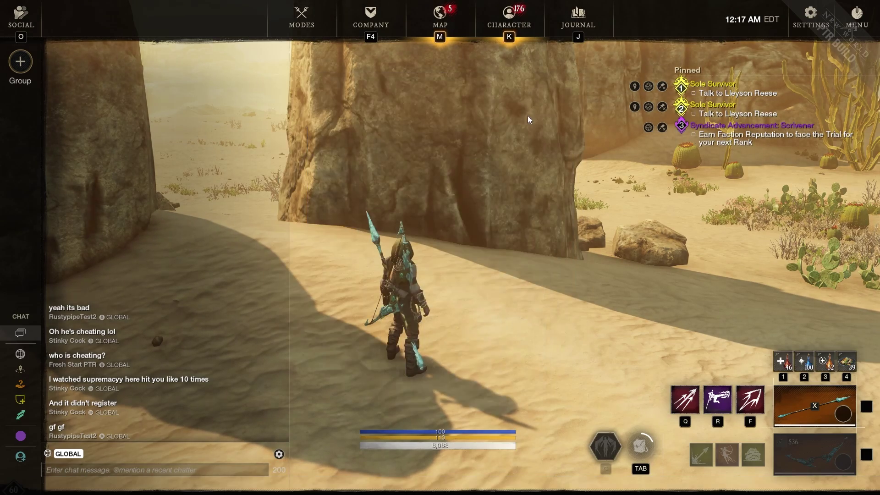
pyautogui.press('Escape')
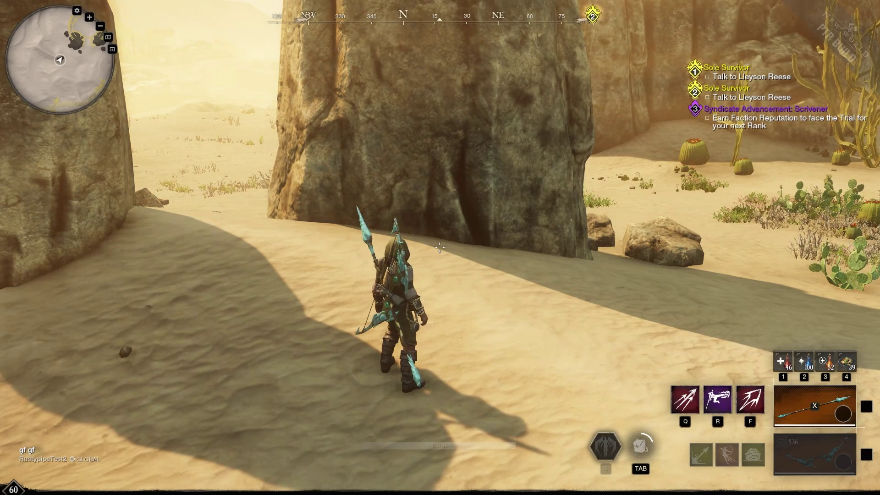
pyautogui.press('w')
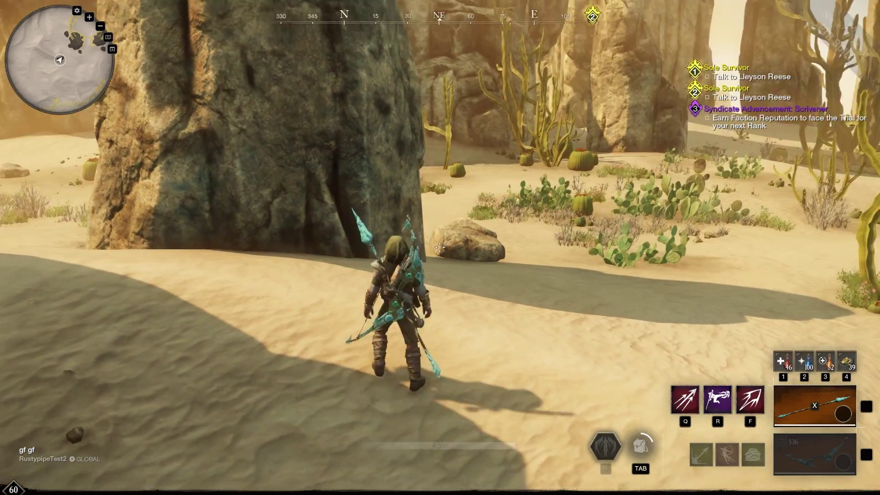
pyautogui.hotkey('alt', 'Tab')
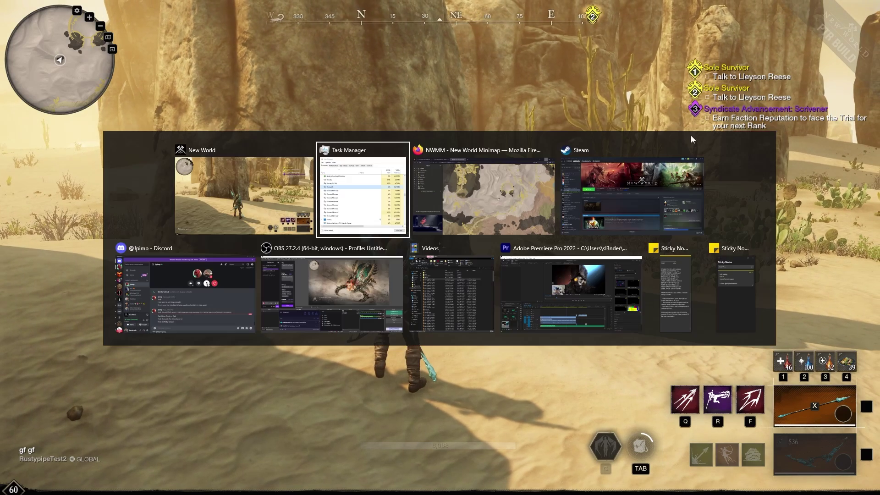
# - Search 'new world map' in a new Firefox tab, open newworld-map.com, then close that tab
pyautogui.click(545, 192)
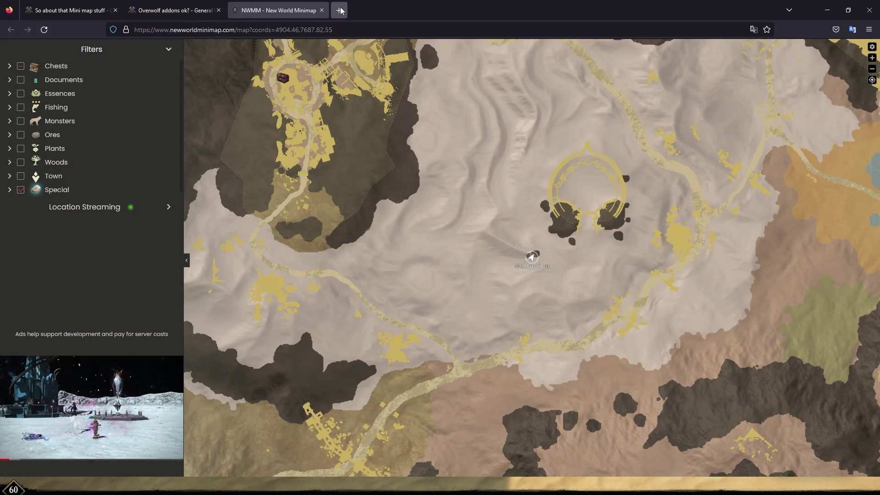
pyautogui.click(340, 10)
pyautogui.write('new world map')
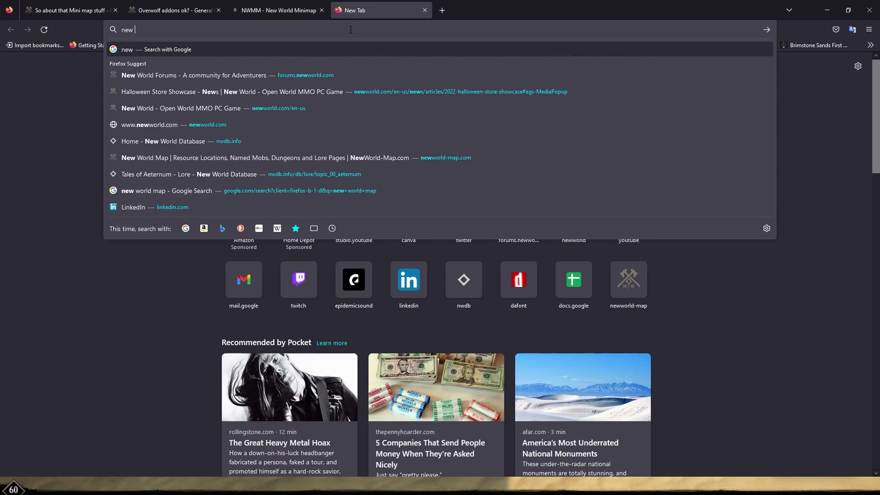
pyautogui.press('Return')
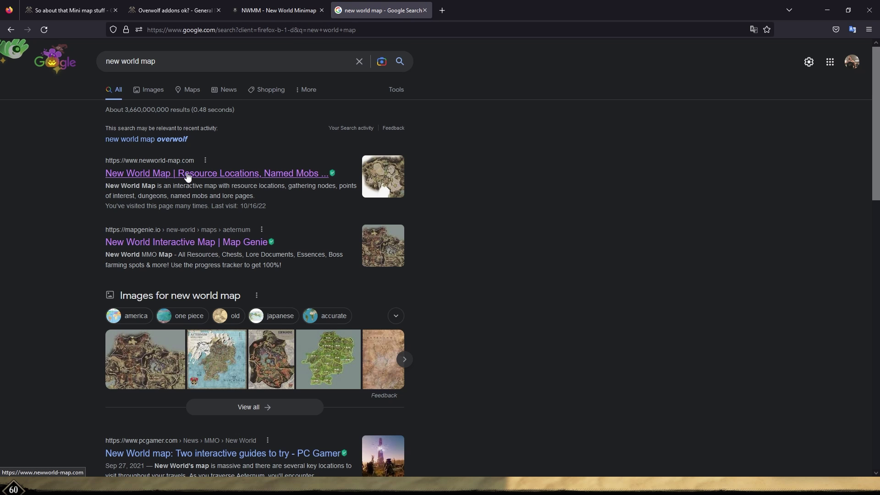
pyautogui.click(188, 177)
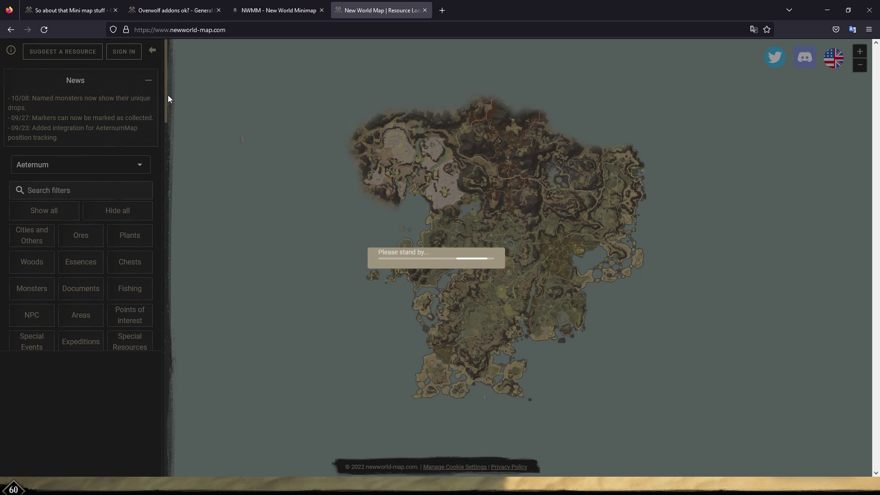
pyautogui.click(425, 10)
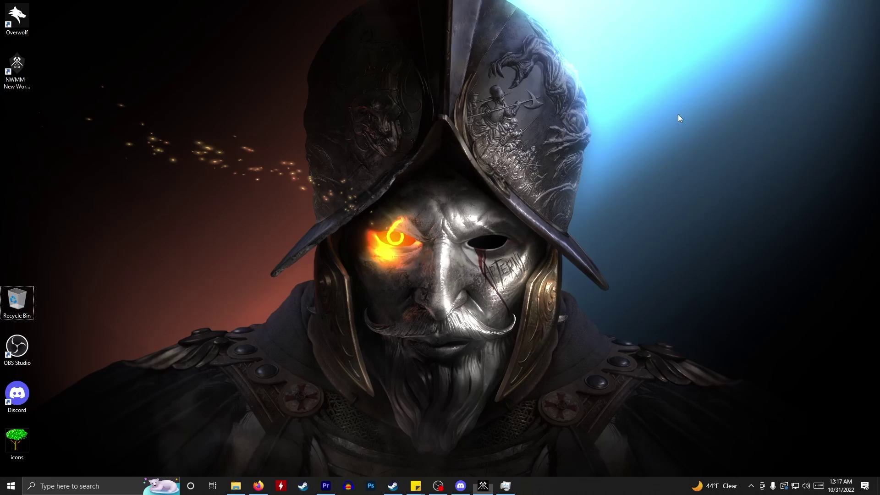
# - Launch Google Chrome on newworld-map.com and close the video ad over the map
pyautogui.click(76, 486)
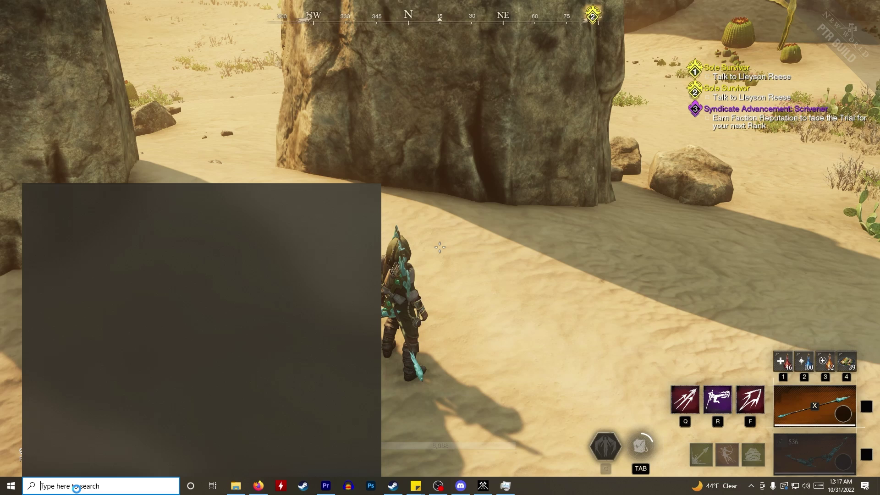
pyautogui.write('chrome')
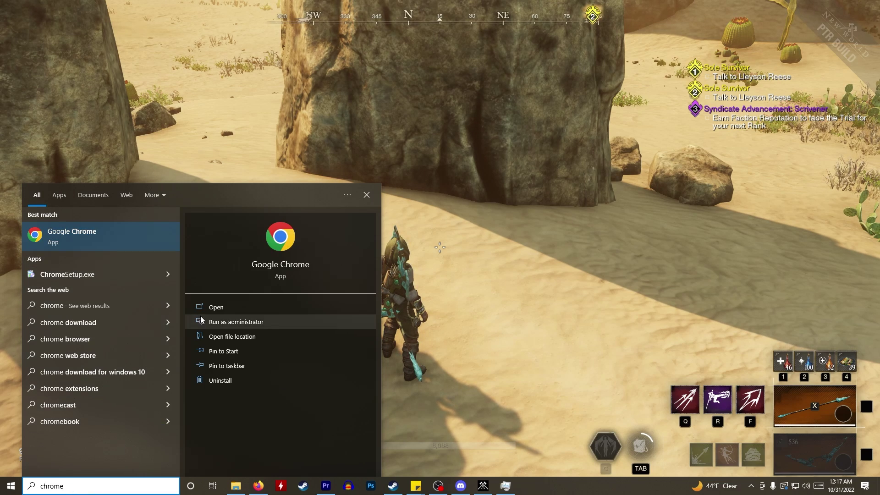
pyautogui.click(216, 307)
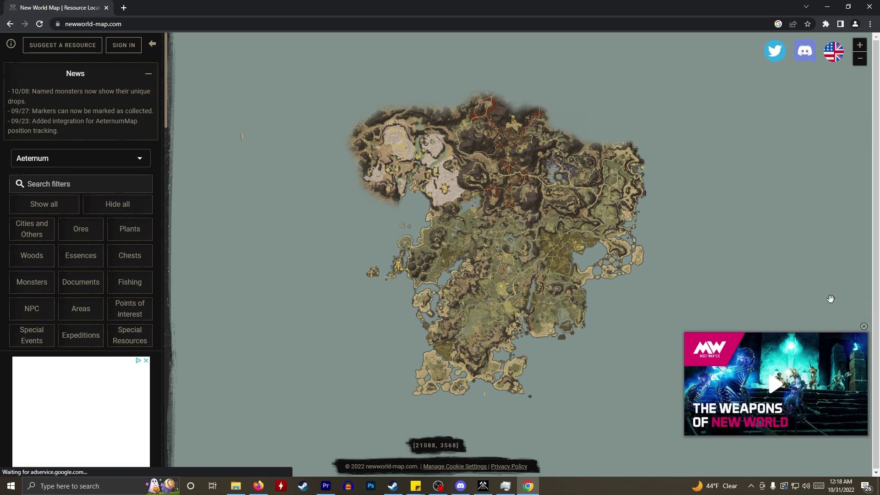
pyautogui.click(864, 326)
# - Scroll the sidebar to the Player Location Tracking note about reading location from the game
pyautogui.scroll(-15, 92, 183)
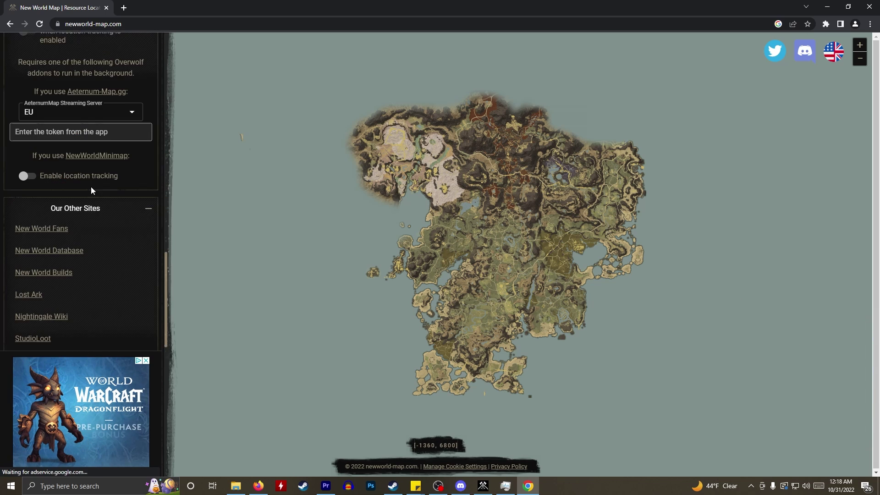
pyautogui.scroll(2, 71, 121)
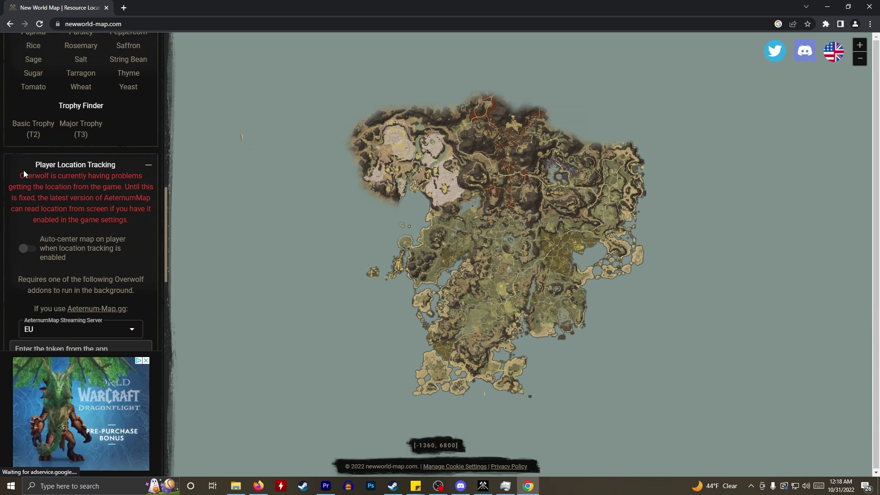
pyautogui.moveTo(39, 187); pyautogui.dragTo(112, 187)
pyautogui.click(52, 172)
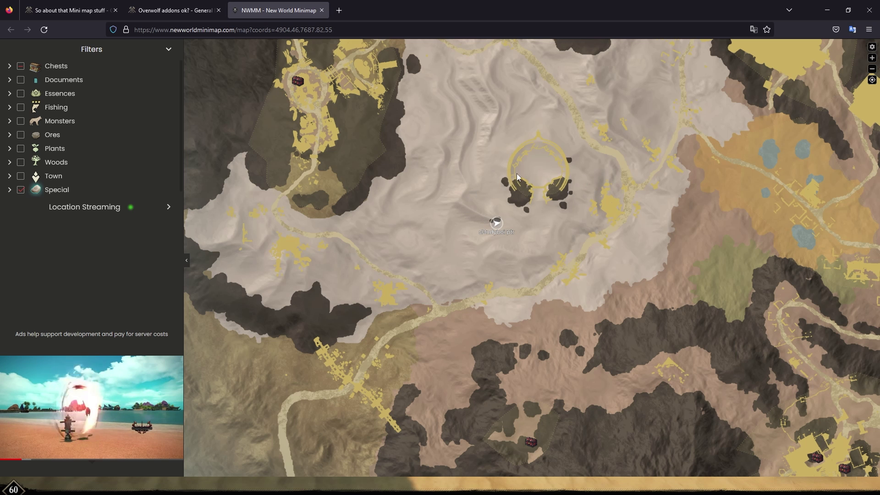
# - Filter the NWMM web map's Ores category to show only Orichalcum nodes
pyautogui.scroll(-2, 367, 217)
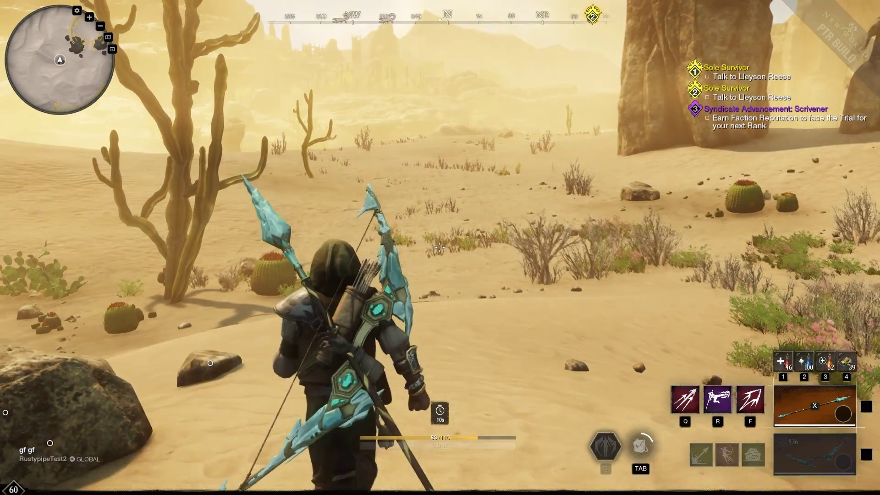
pyautogui.hotkey('alt', 'Tab')
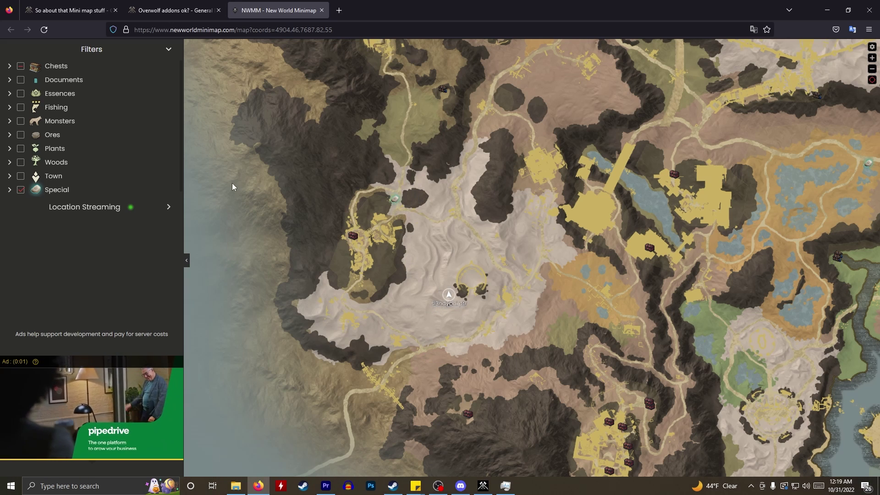
pyautogui.click(9, 135)
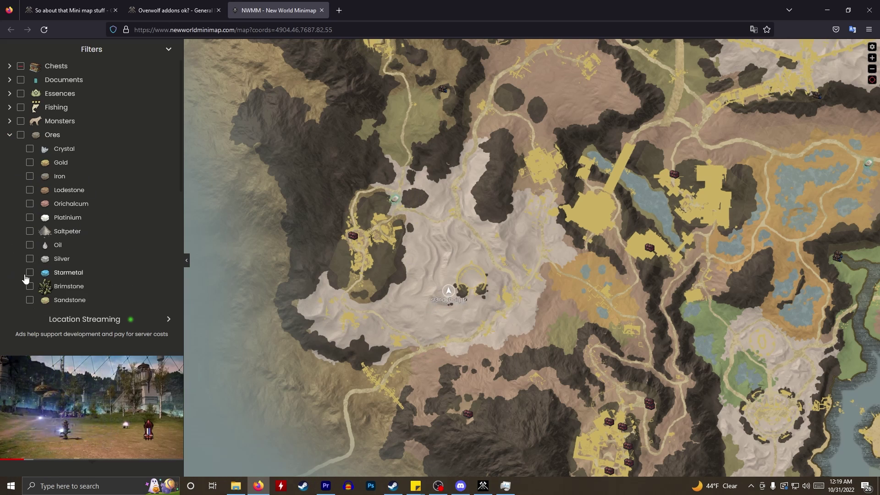
pyautogui.click(30, 204)
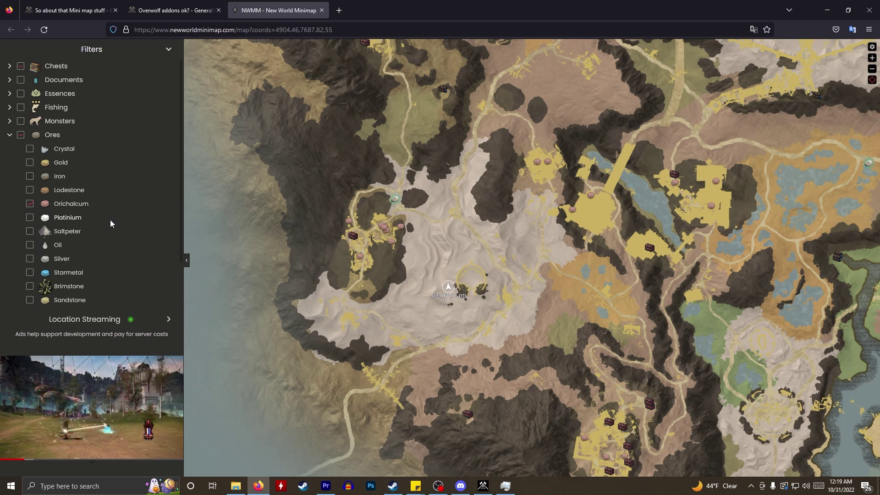
pyautogui.scroll(2, 404, 229)
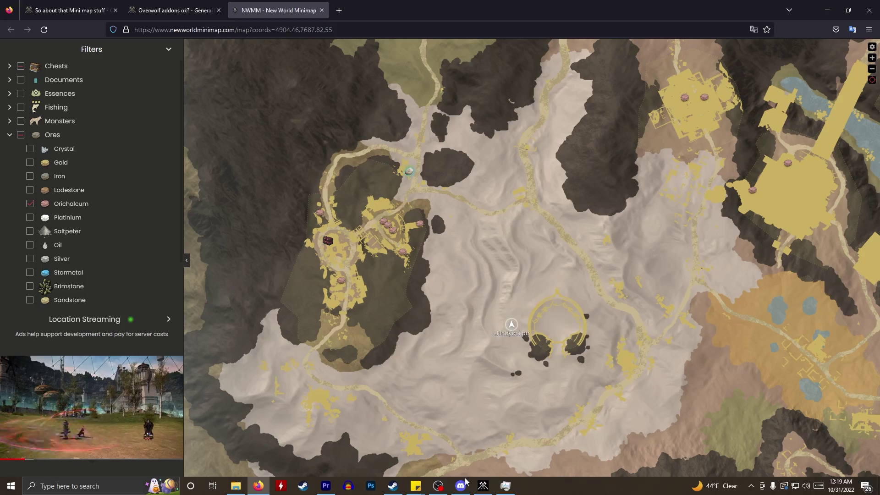
# - Run the character briefly in New World, then return to the web map
pyautogui.click(483, 485)
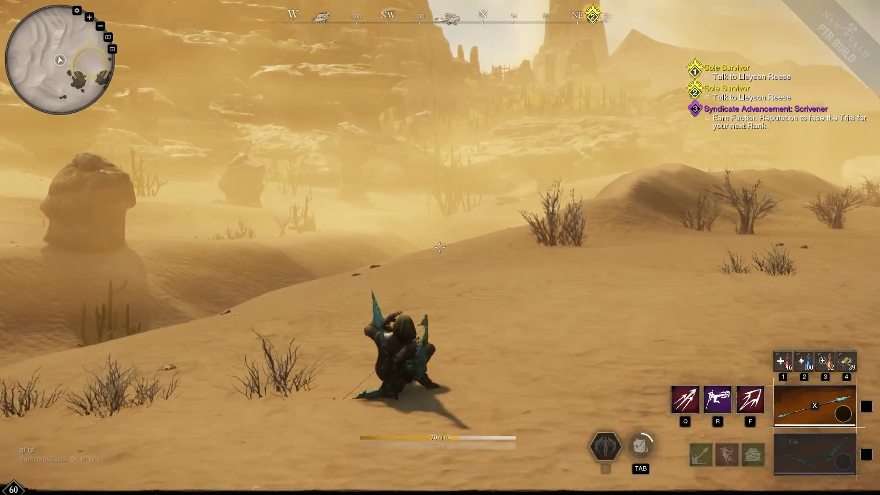
pyautogui.press('w')
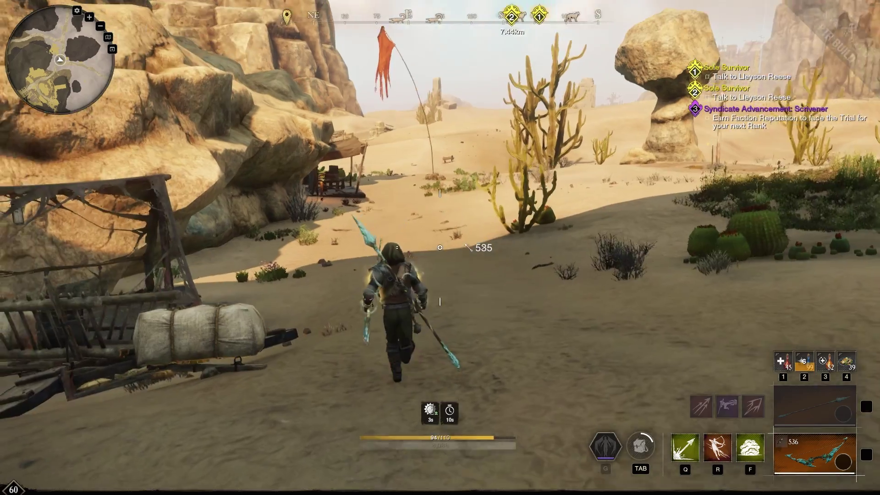
pyautogui.hotkey('alt', 'Tab')
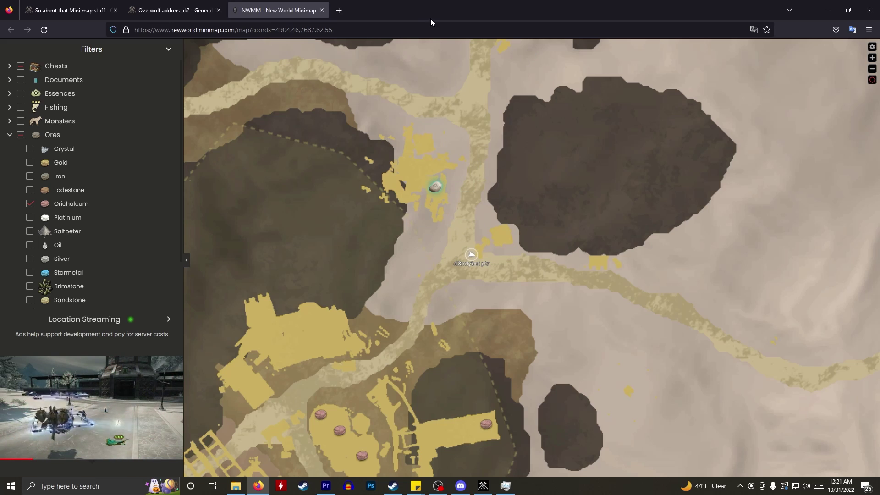
# - Move the OBS preview lower right, collapse the map filters, and drag Firefox to monitor two
pyautogui.click(439, 487)
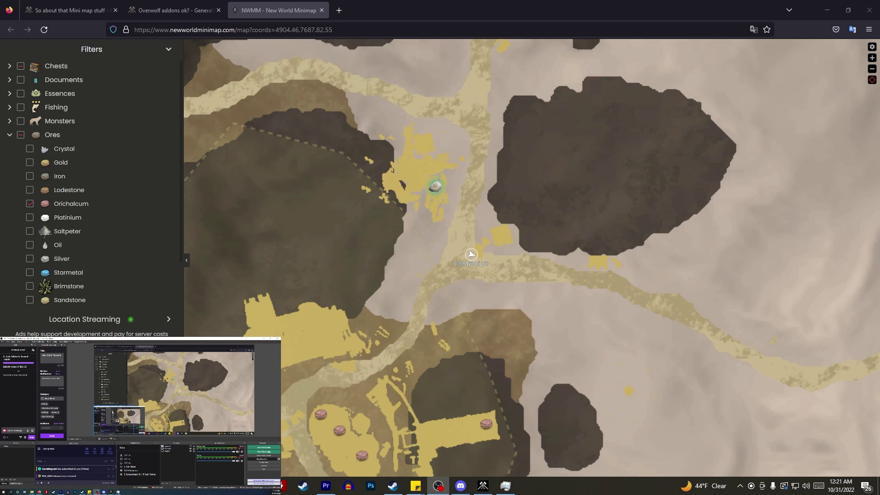
pyautogui.moveTo(138, 339); pyautogui.dragTo(737, 339)
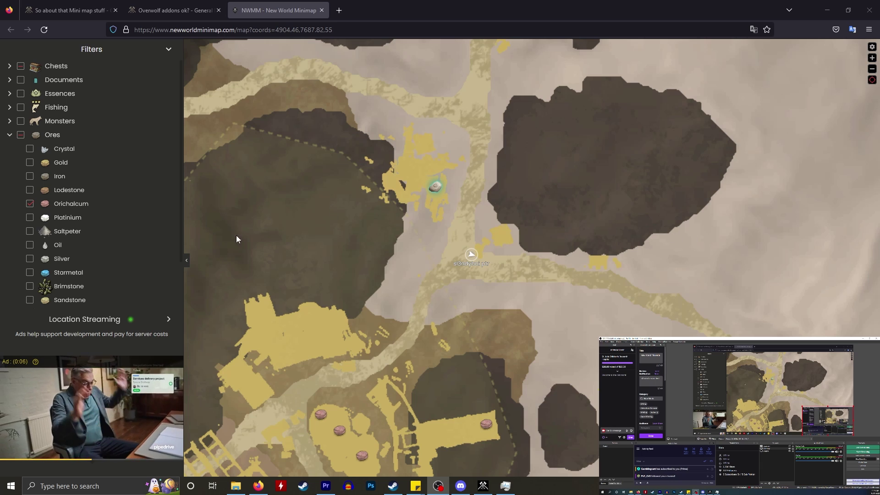
pyautogui.click(186, 264)
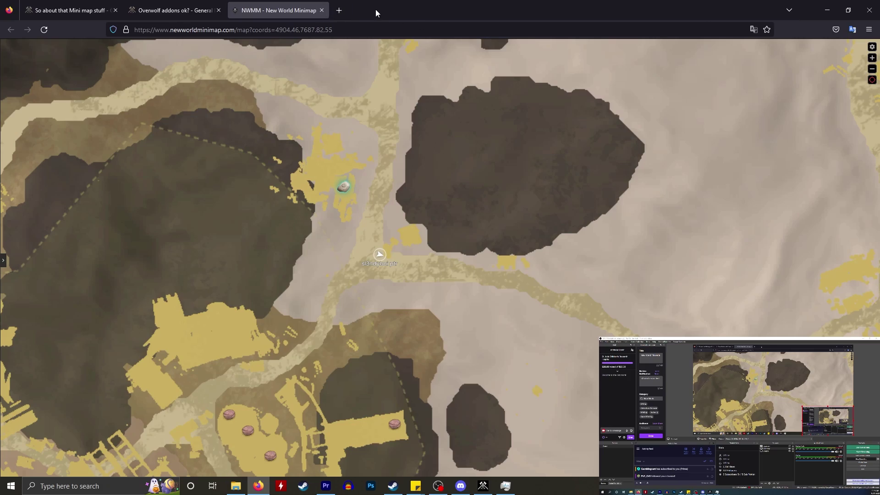
pyautogui.moveTo(376, 9); pyautogui.dragTo(879, 138)
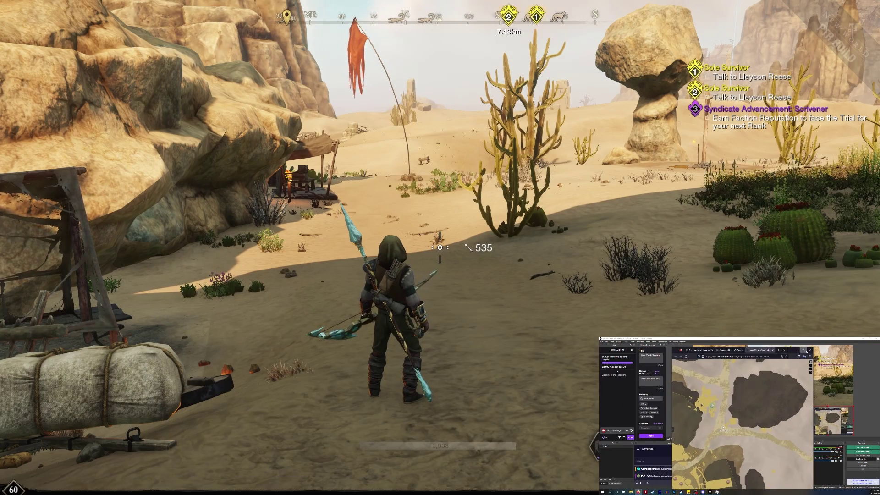
# - Maximize the web map fullscreen on the second monitor and start running across the sand
pyautogui.press('super+Up')
pyautogui.press('F11')
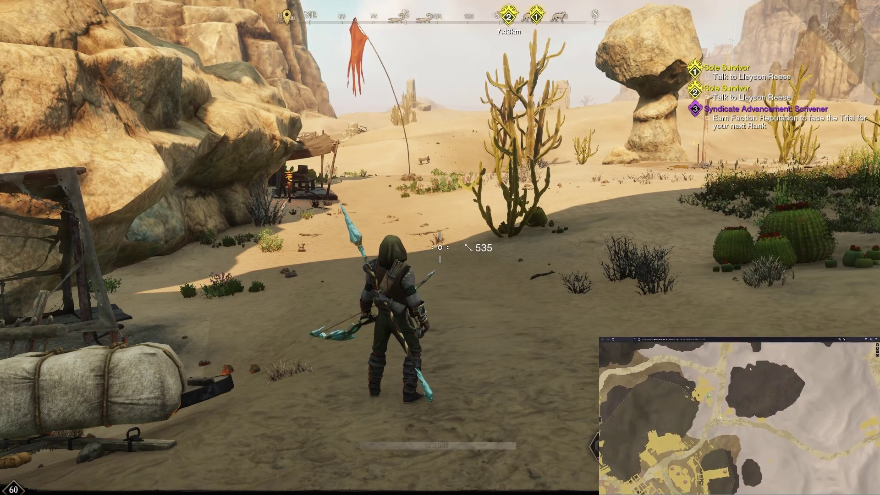
pyautogui.press('w')
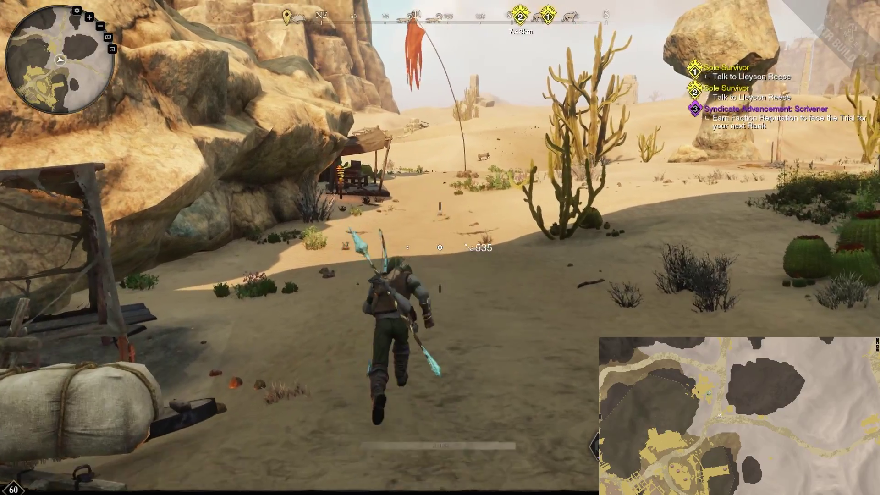
pyautogui.press('shift')
pyautogui.press('shift')
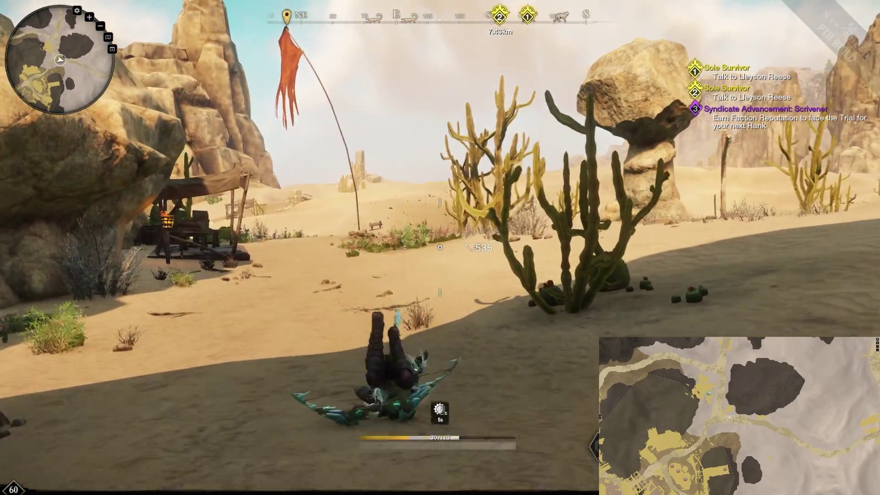
pyautogui.press('shift')
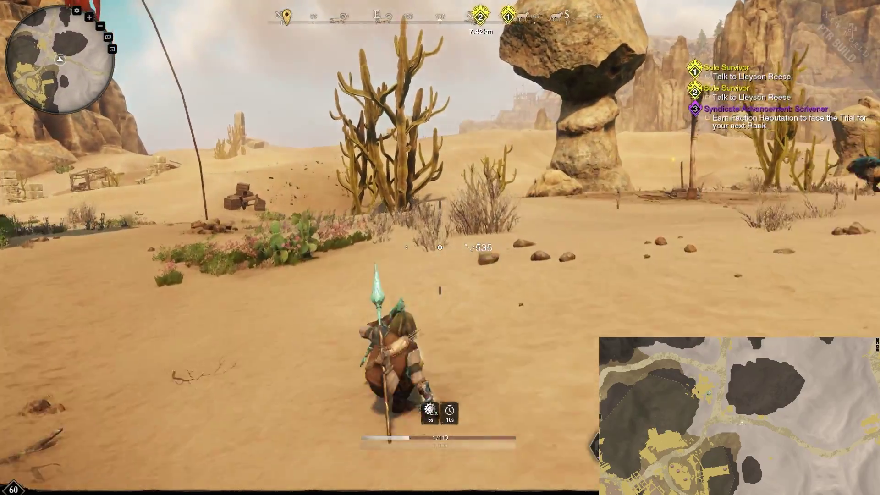
# - Run and dodge-roll through the desert past the cacti and big rock, up the dune
pyautogui.press('w')
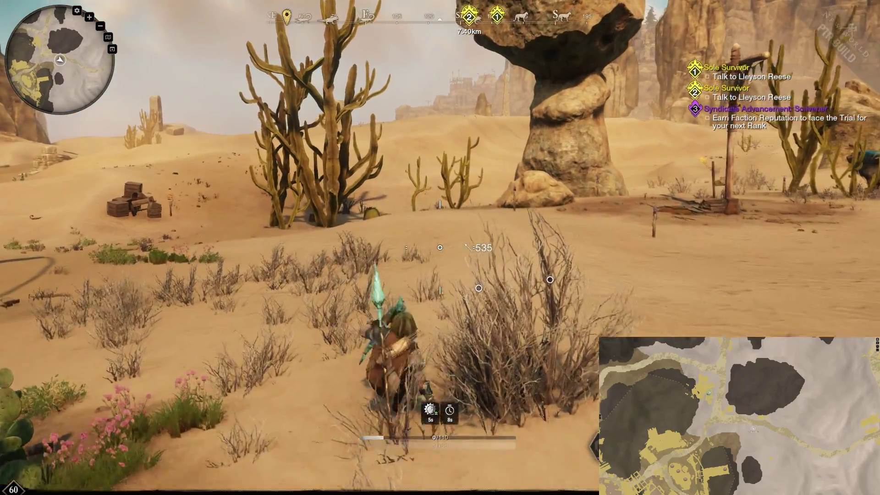
pyautogui.press('w')
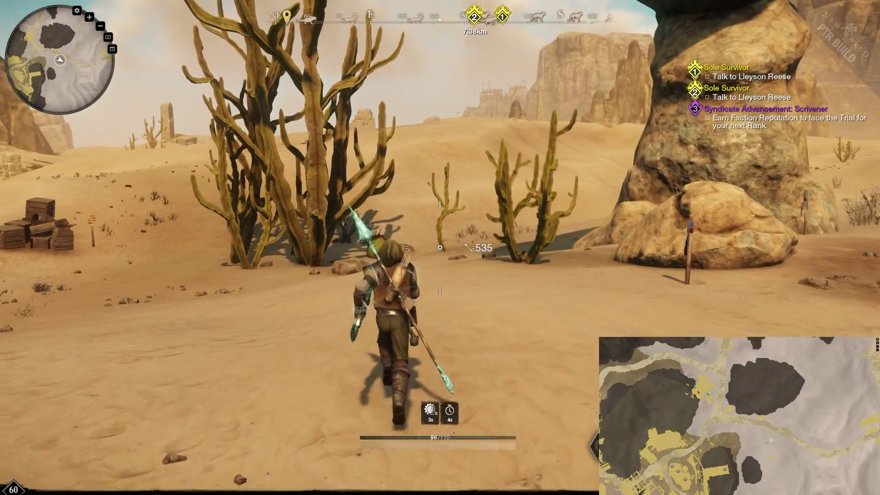
pyautogui.press('w')
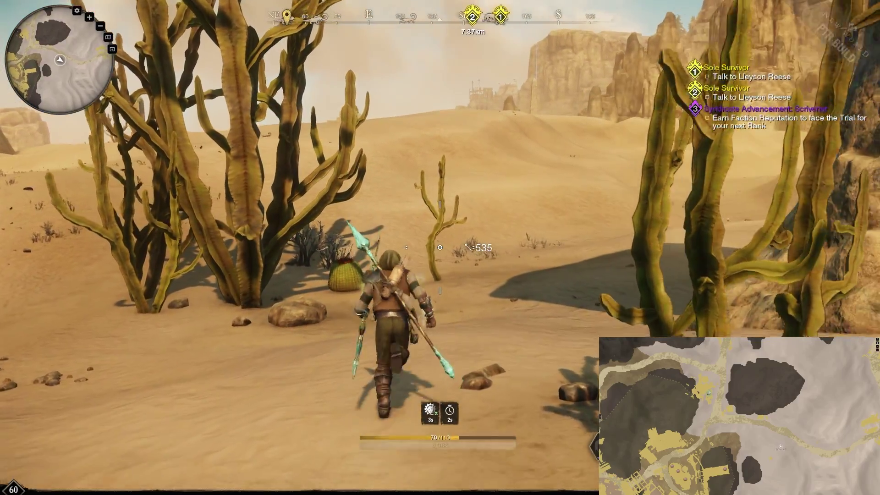
pyautogui.press('shift')
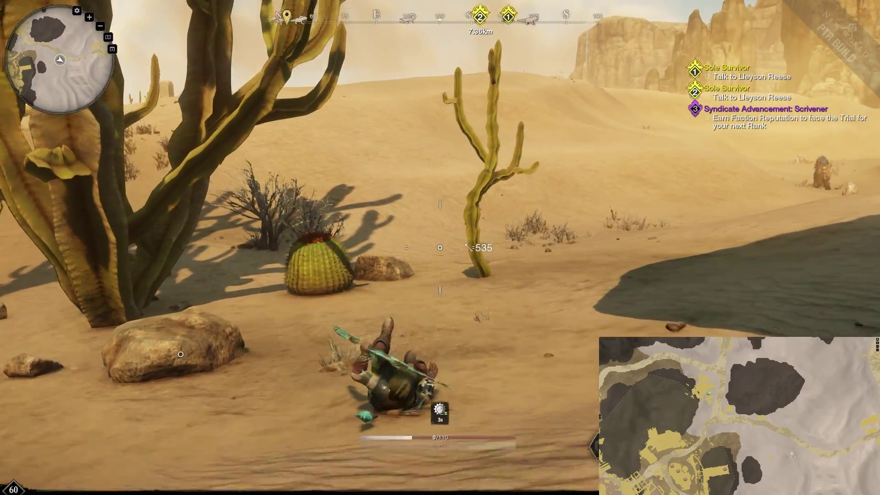
pyautogui.press('w')
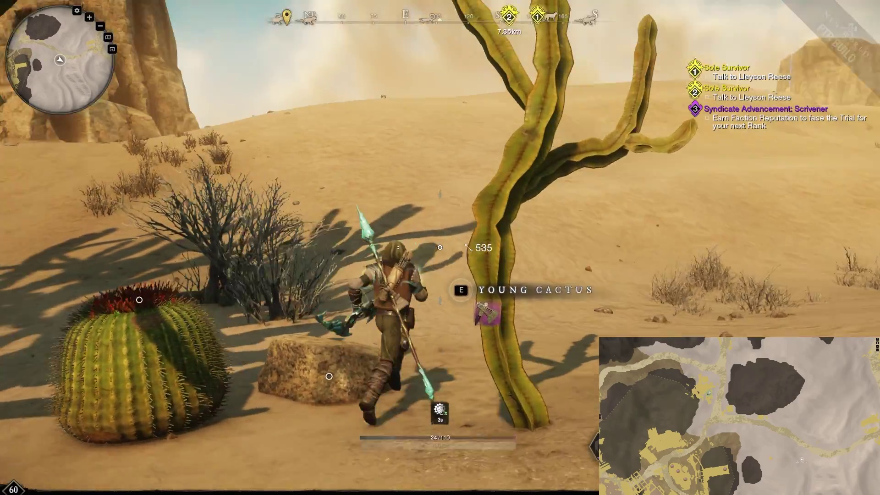
pyautogui.press('w')
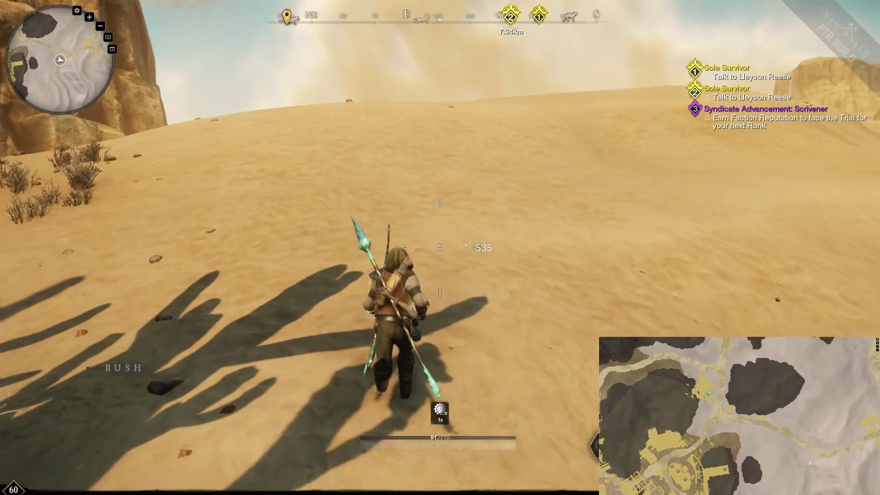
pyautogui.press('w')
pyautogui.press('shift')
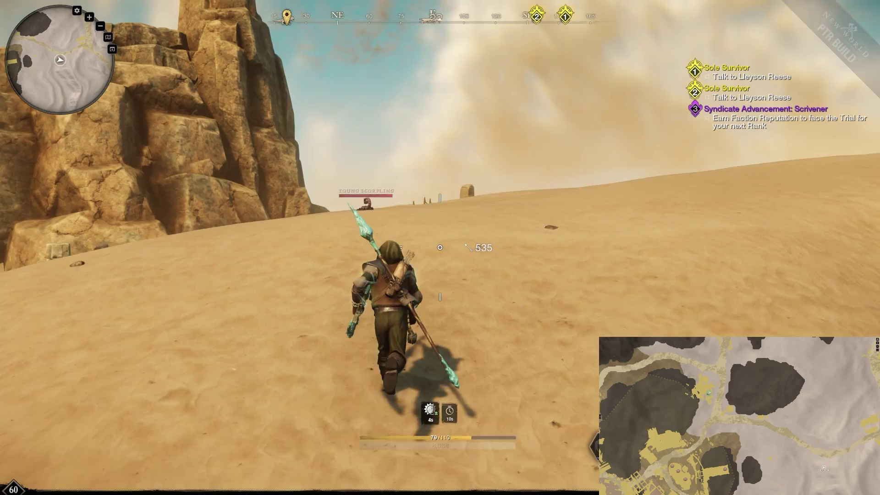
# - Swap to the bow, shoot the Young Scorpling, then return to the spear and close in
pyautogui.press('2')
pyautogui.click(440, 247)
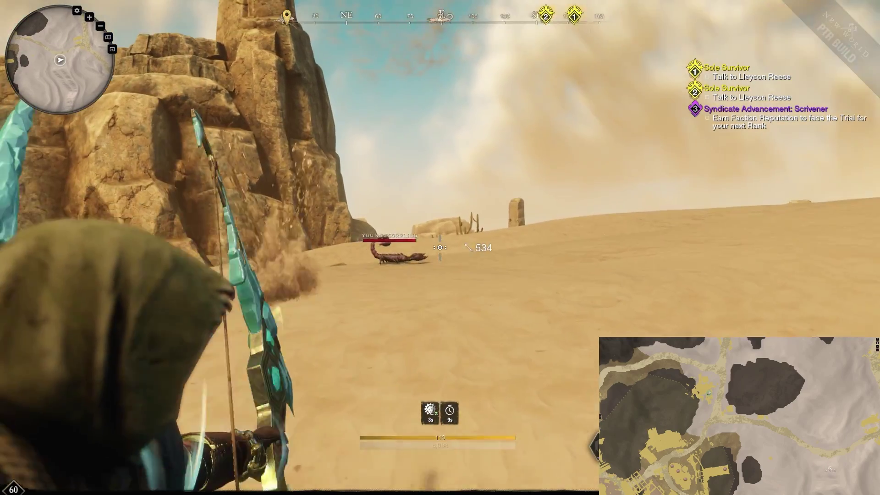
pyautogui.press('a')
pyautogui.click(440, 247)
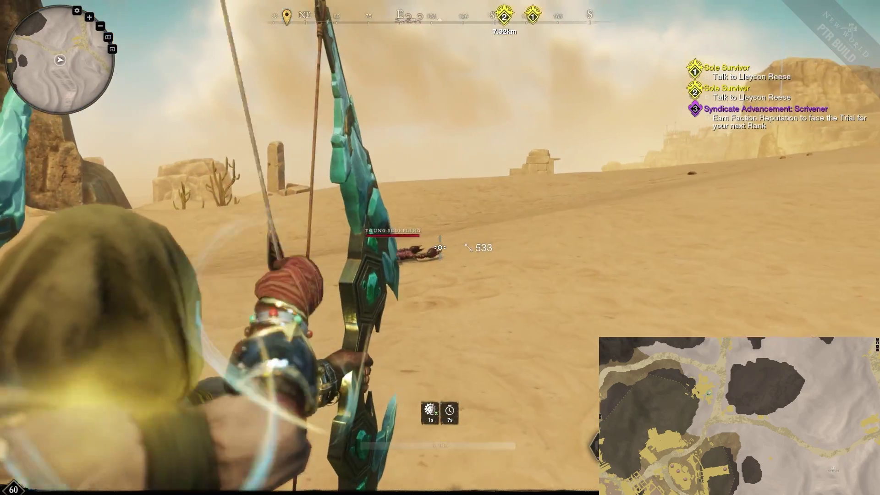
pyautogui.click(440, 247)
pyautogui.click(440, 248)
pyautogui.press('1')
pyautogui.press('w')
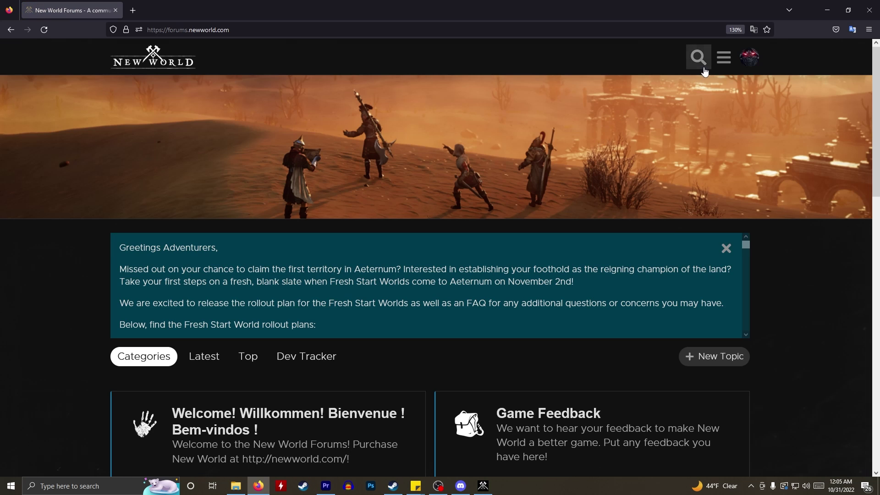
# - Scroll the forum category list and open the Developer Corner category
pyautogui.scroll(-4, 633, 147)
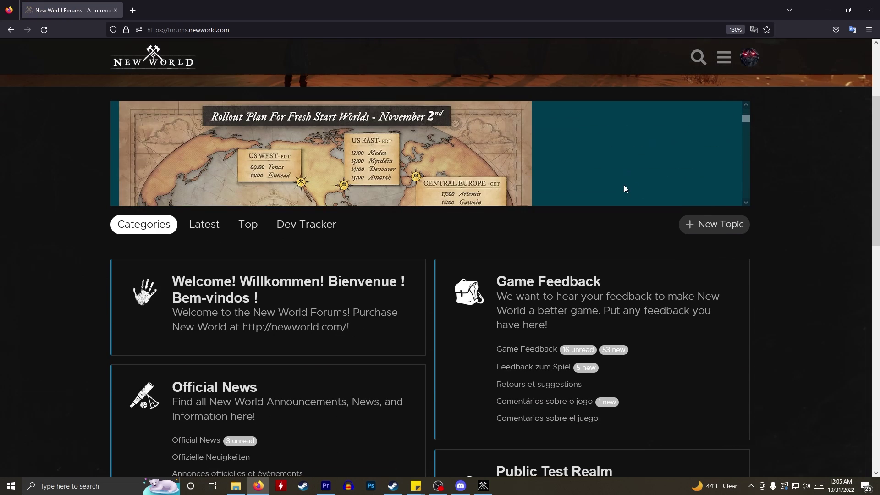
pyautogui.scroll(-15, 591, 257)
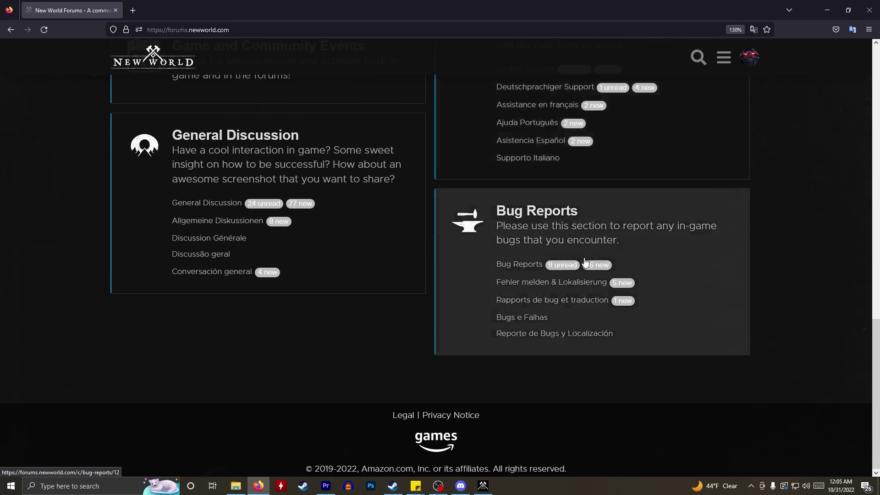
pyautogui.scroll(10, 348, 220)
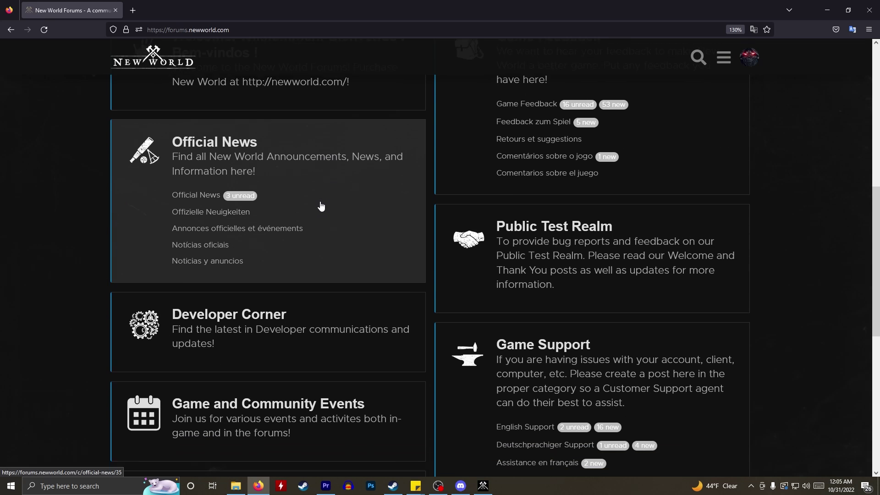
pyautogui.scroll(-1, 321, 206)
pyautogui.click(317, 299)
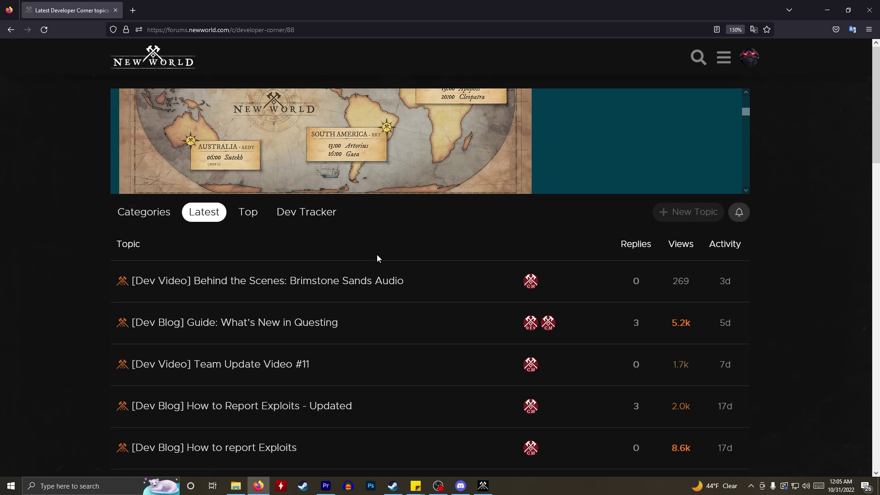
# - Scroll the Developer Corner topics down to the November 2021 entries and [Dev Blog] Mini-map
pyautogui.scroll(-8, 371, 263)
pyautogui.scroll(-1, 284, 183)
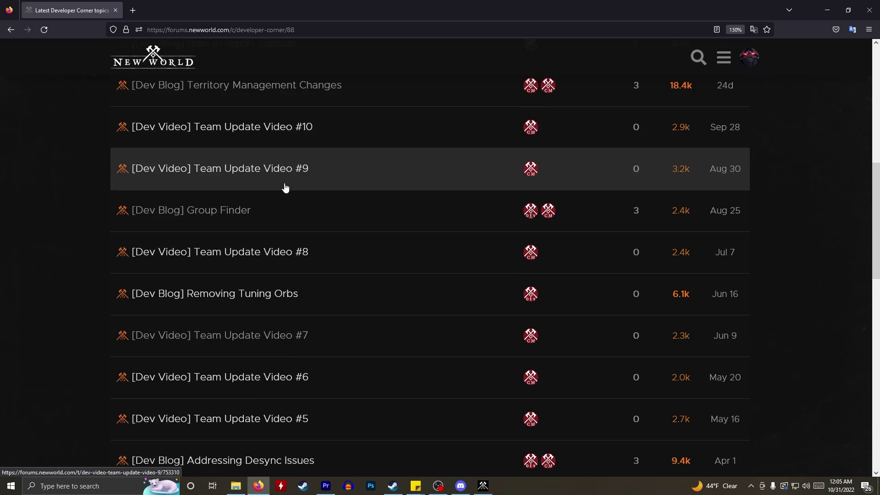
pyautogui.scroll(-9, 284, 193)
pyautogui.scroll(5, 280, 198)
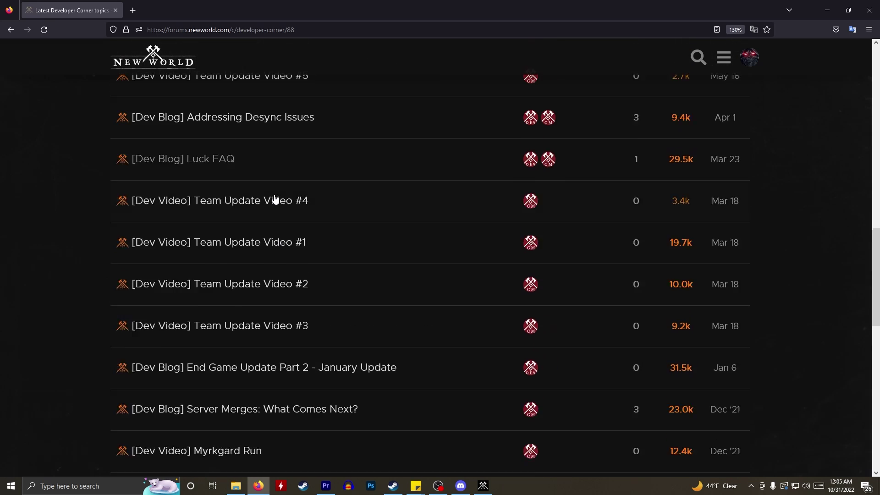
pyautogui.scroll(3, 275, 199)
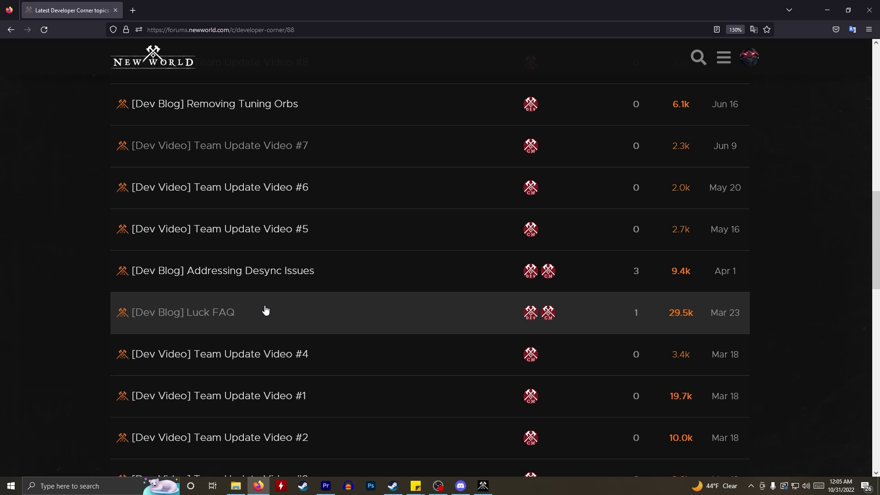
pyautogui.scroll(-3, 267, 311)
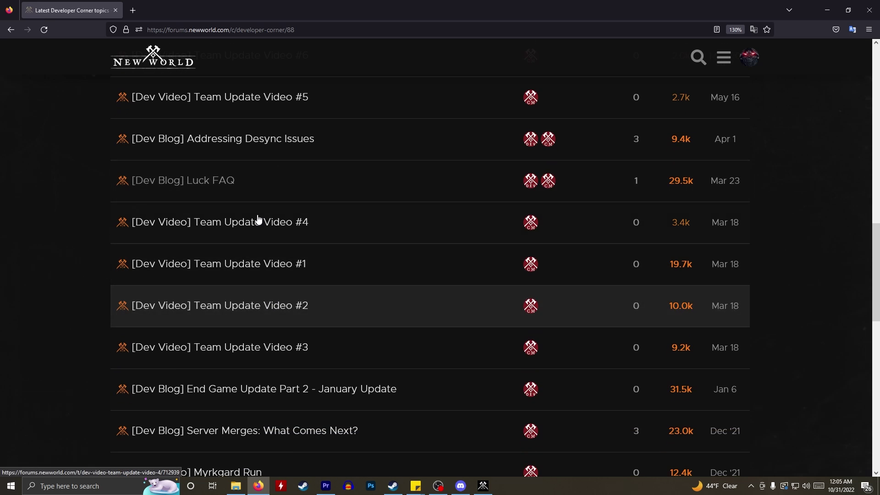
pyautogui.scroll(-4, 275, 275)
pyautogui.scroll(-7, 297, 275)
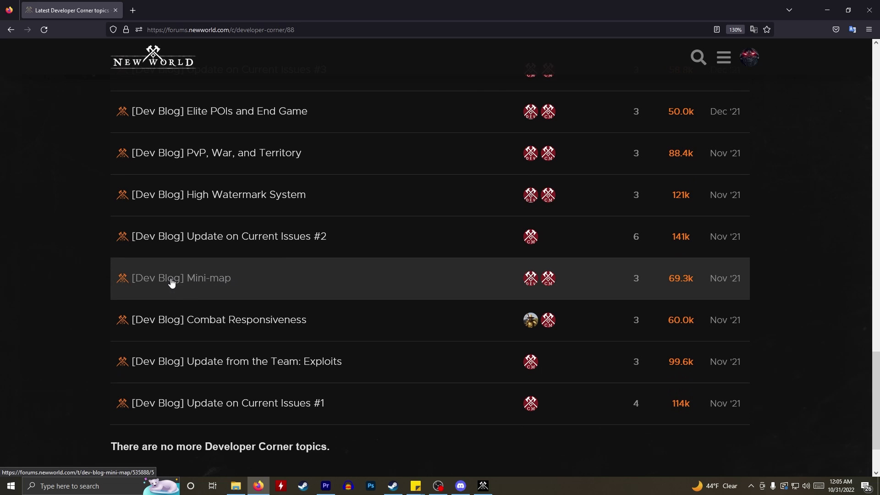
# - Open the [Dev Blog] Mini-map topic and skim the post
pyautogui.click(403, 286)
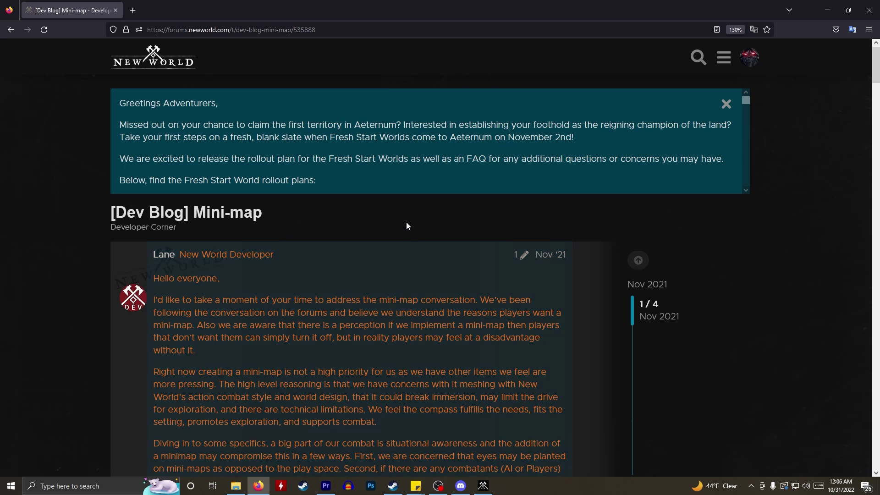
pyautogui.scroll(-2, 349, 268)
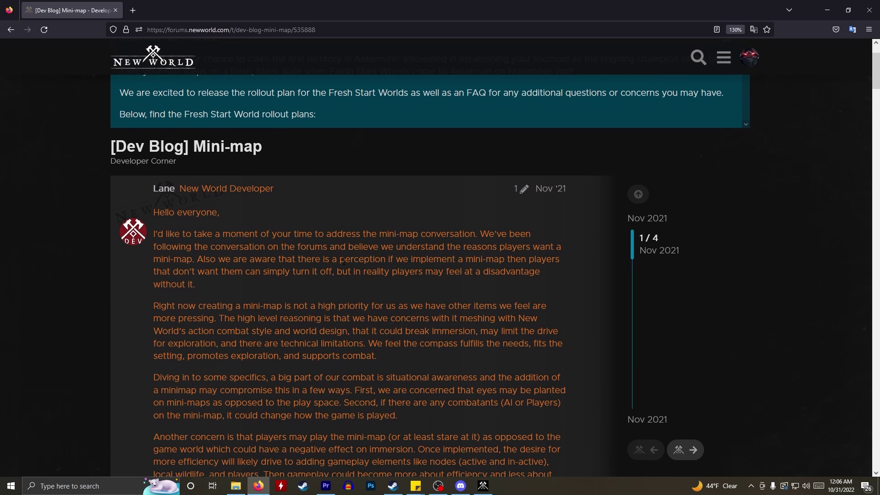
pyautogui.scroll(-15, 311, 237)
pyautogui.scroll(8, 324, 250)
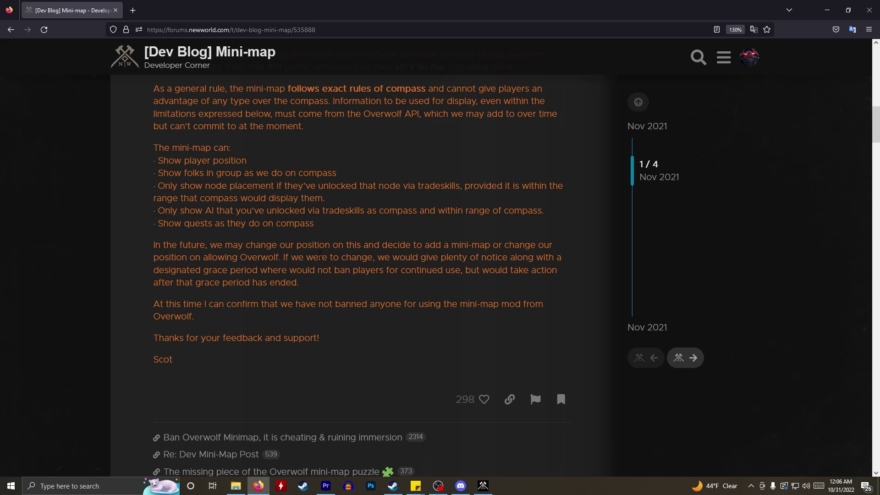
# - Find '24' on the page and highlight the statement that no one was banned
pyautogui.hotkey('ctrl', 'f')
pyautogui.write('24')
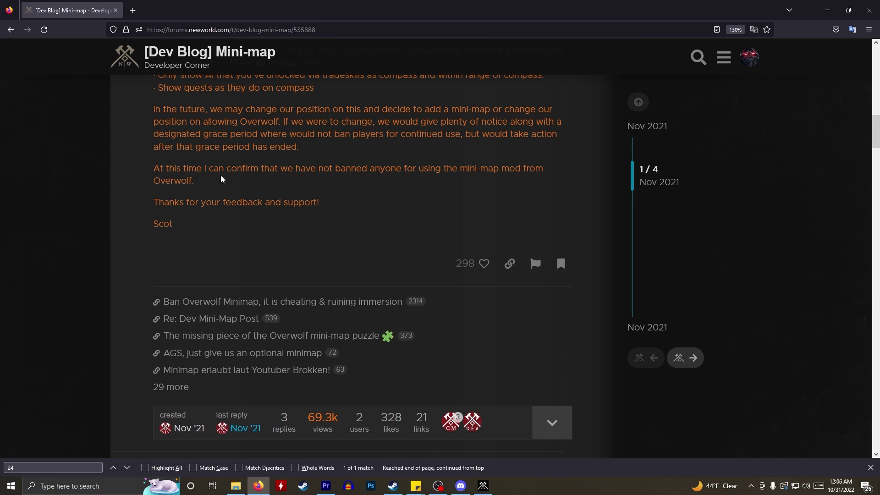
pyautogui.moveTo(329, 173); pyautogui.dragTo(477, 170)
pyautogui.click(475, 172)
# - Scroll through the Mini-map post, then bring up the forum search
pyautogui.scroll(-4, 344, 202)
pyautogui.scroll(2, 232, 202)
pyautogui.scroll(-3, 252, 206)
pyautogui.scroll(6, 284, 216)
pyautogui.scroll(15, 300, 219)
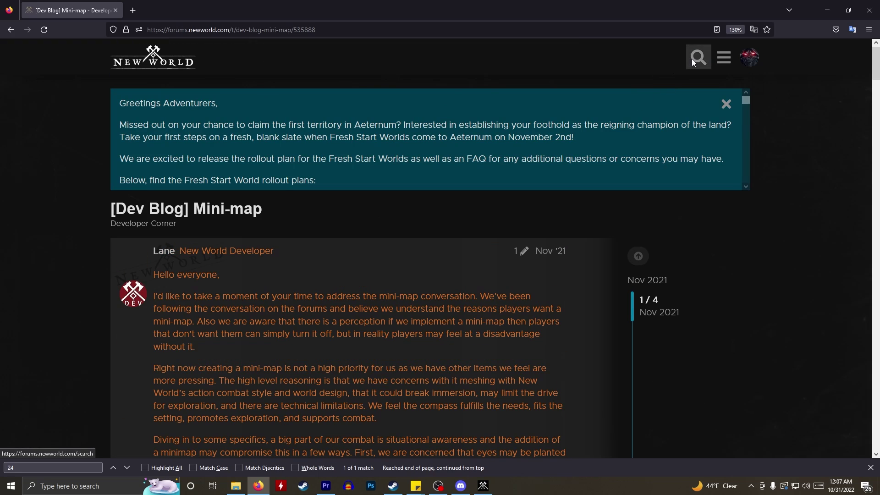
pyautogui.click(693, 62)
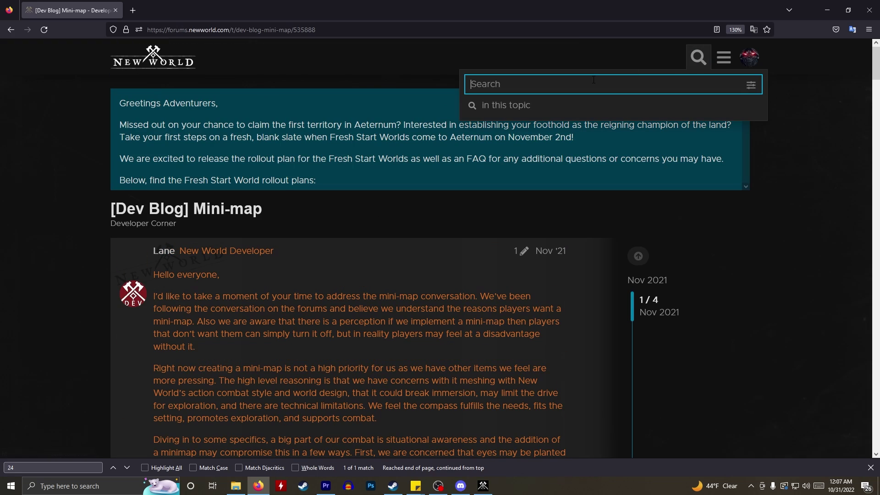
# - Search the forum for 'ov', open the Overwolf addons ok? topic, and highlight the developer's 'is reading' wording
pyautogui.write('ov')
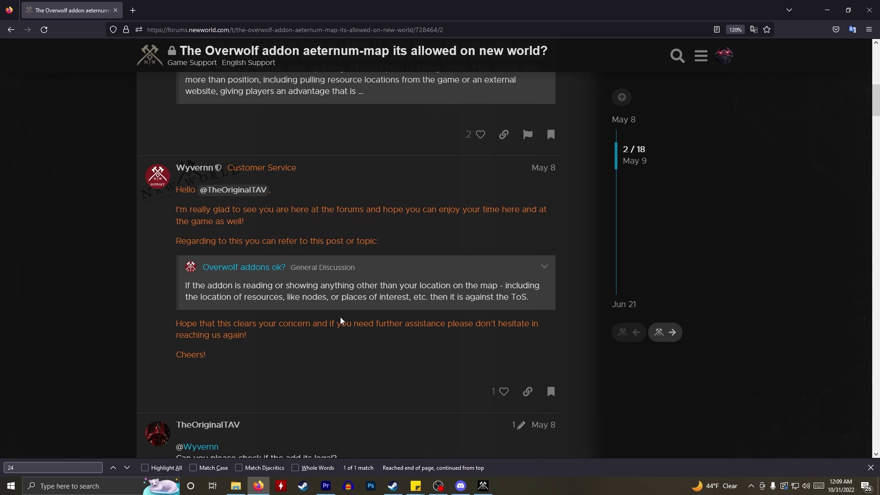
pyautogui.click(269, 268)
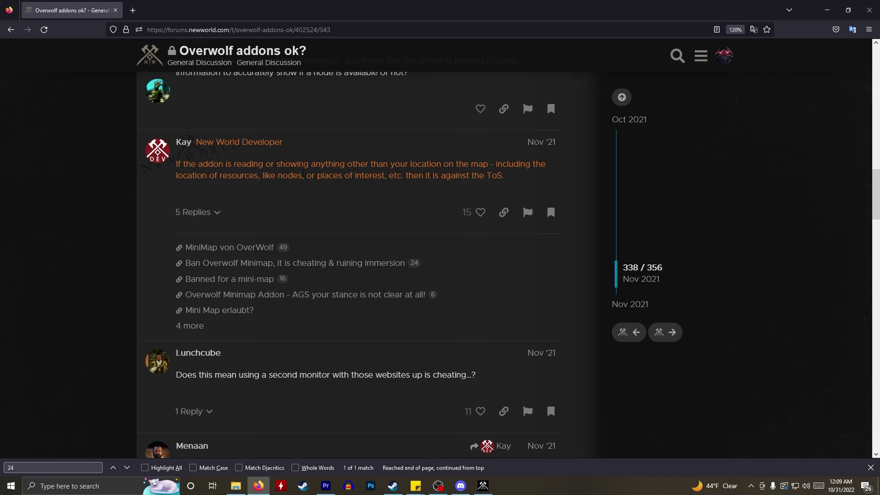
pyautogui.moveTo(276, 168); pyautogui.dragTo(266, 167)
pyautogui.click(266, 167)
pyautogui.moveTo(198, 169); pyautogui.dragTo(303, 170)
pyautogui.click(238, 168)
pyautogui.moveTo(227, 165); pyautogui.dragTo(252, 167)
pyautogui.click(268, 167)
pyautogui.click(252, 167)
# - Open 'So about that Mini map stuff' and highlight the no-information and X/Y claims
pyautogui.scroll(-2, 275, 209)
pyautogui.click(297, 212)
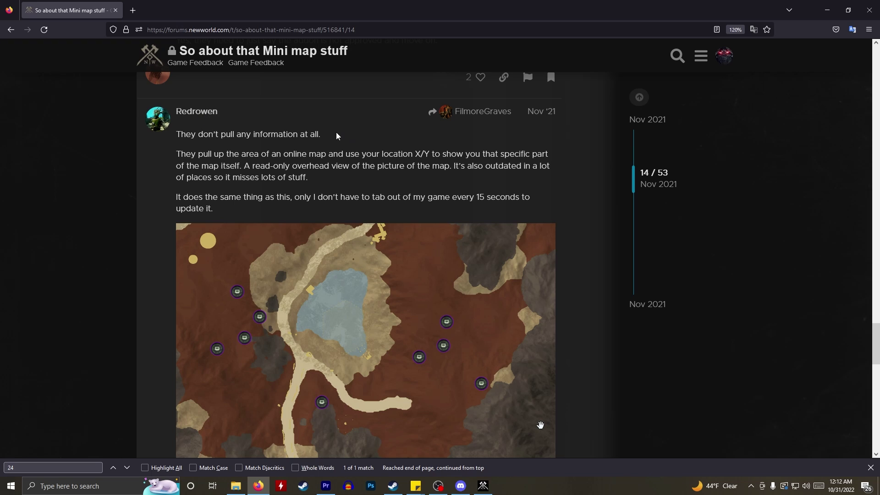
pyautogui.moveTo(334, 135); pyautogui.dragTo(178, 135)
pyautogui.click(179, 135)
pyautogui.moveTo(192, 137); pyautogui.dragTo(326, 155)
pyautogui.click(319, 156)
pyautogui.moveTo(421, 155); pyautogui.dragTo(483, 155)
pyautogui.click(482, 155)
# - Scroll the replies and open the linked Overwolf addons ok? post in a new tab
pyautogui.scroll(-7, 397, 189)
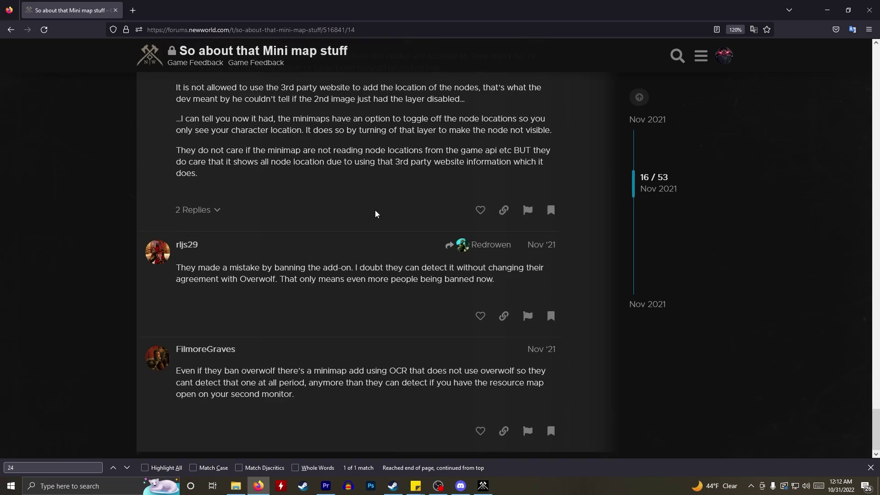
pyautogui.scroll(-20, 376, 215)
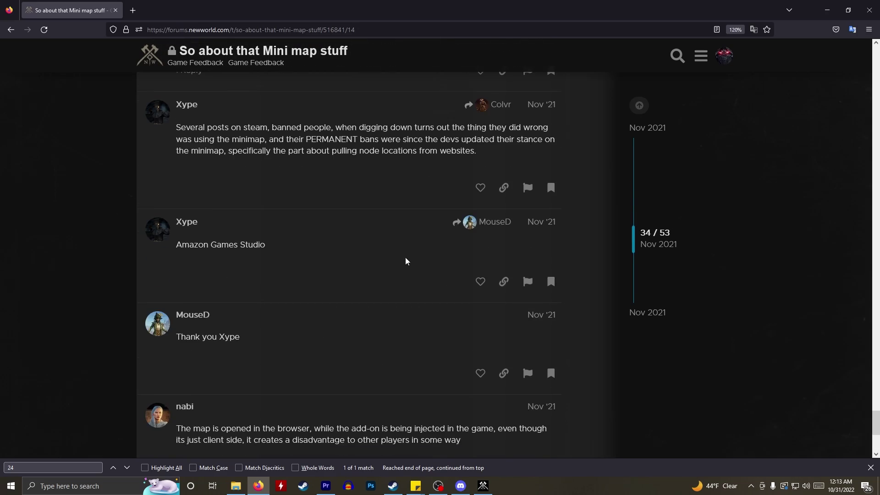
pyautogui.scroll(-20, 413, 265)
pyautogui.scroll(2, 399, 247)
pyautogui.scroll(5, 399, 247)
pyautogui.click(397, 278)
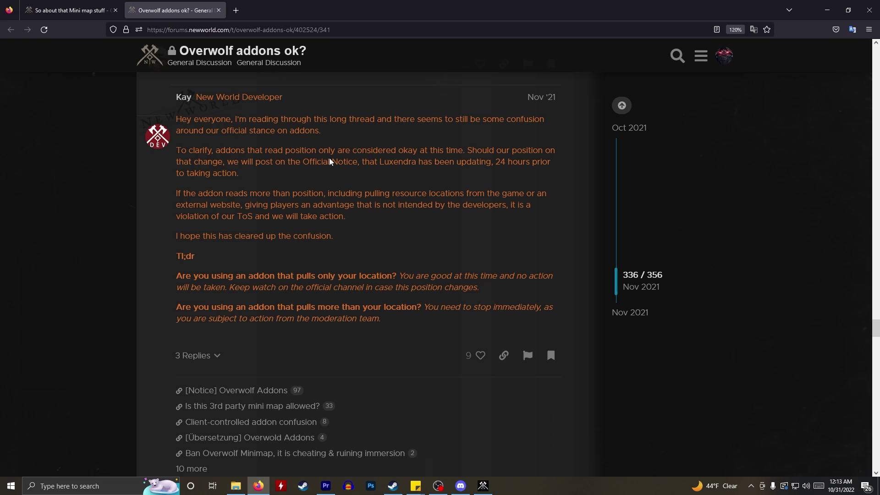
pyautogui.moveTo(370, 151); pyautogui.dragTo(425, 151)
pyautogui.click(460, 161)
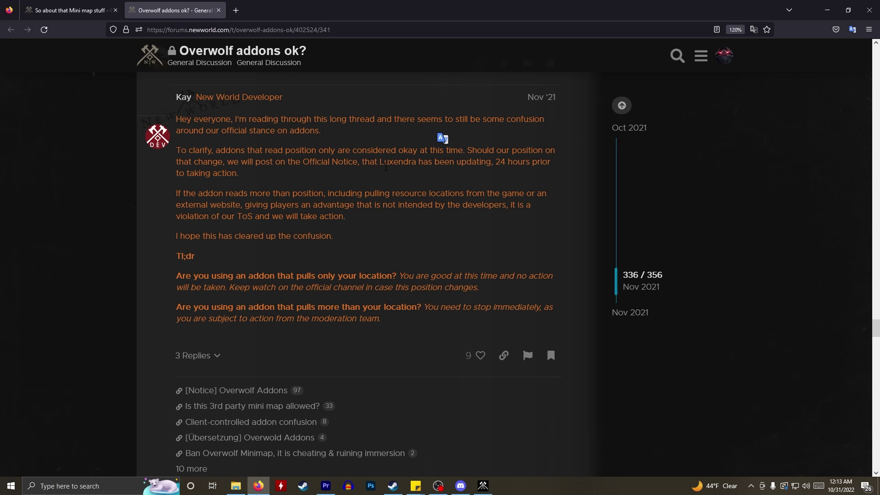
pyautogui.moveTo(492, 162); pyautogui.dragTo(532, 163)
pyautogui.click(522, 164)
pyautogui.moveTo(242, 217); pyautogui.dragTo(279, 216)
pyautogui.click(284, 229)
pyautogui.moveTo(228, 277); pyautogui.dragTo(472, 277)
pyautogui.click(352, 286)
pyautogui.doubleClick(345, 277)
pyautogui.click(373, 277)
pyautogui.click(493, 276)
pyautogui.moveTo(223, 290); pyautogui.dragTo(411, 293)
pyautogui.click(303, 293)
pyautogui.click(414, 296)
pyautogui.moveTo(433, 308); pyautogui.dragTo(529, 309)
pyautogui.click(435, 310)
pyautogui.click(530, 310)
pyautogui.scroll(-5, 351, 321)
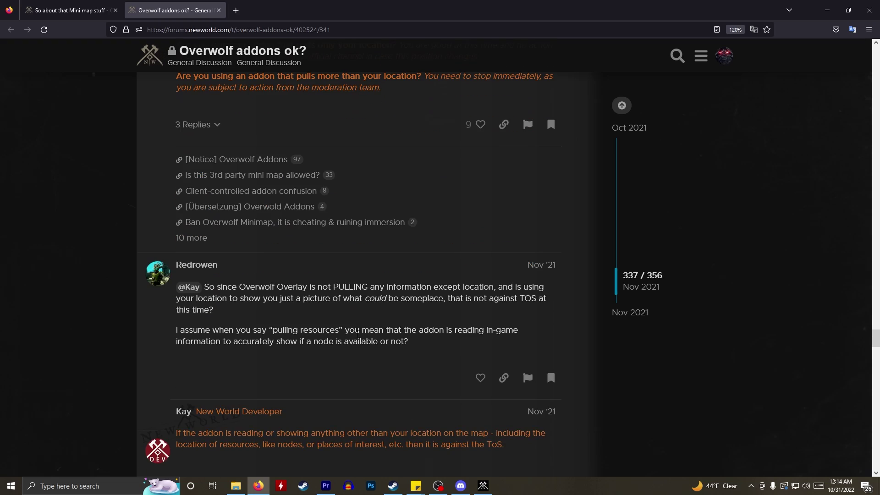
pyautogui.scroll(6, 347, 332)
pyautogui.moveTo(419, 262); pyautogui.dragTo(508, 263)
pyautogui.click(527, 249)
pyautogui.moveTo(275, 252); pyautogui.dragTo(346, 274)
pyautogui.click(323, 289)
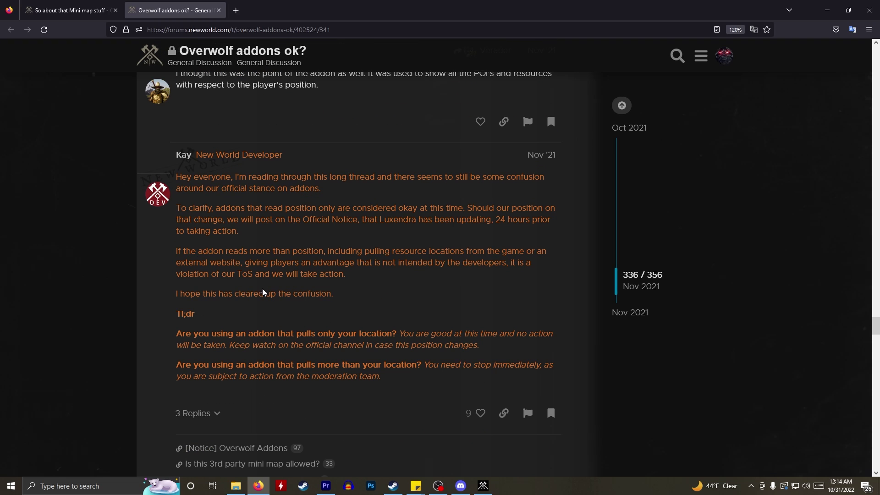
pyautogui.scroll(-3, 296, 326)
pyautogui.scroll(-2, 296, 327)
pyautogui.scroll(4, 298, 323)
pyautogui.scroll(-3, 300, 319)
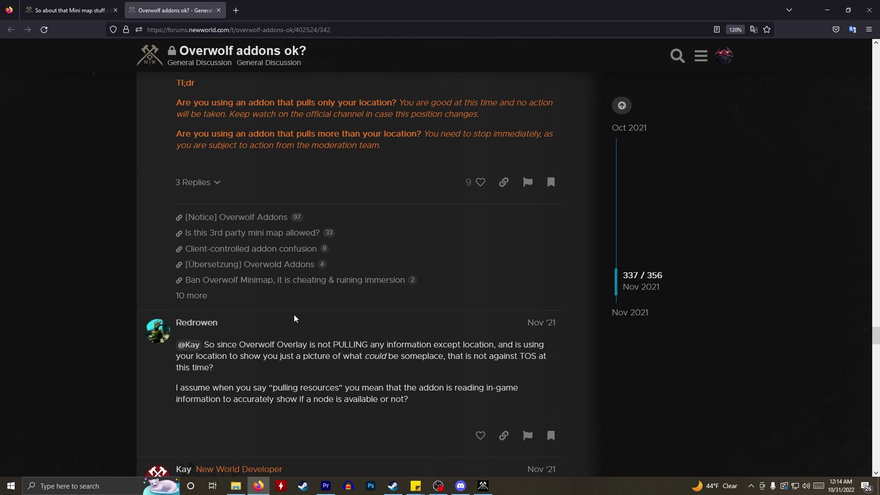
pyautogui.scroll(-2, 296, 319)
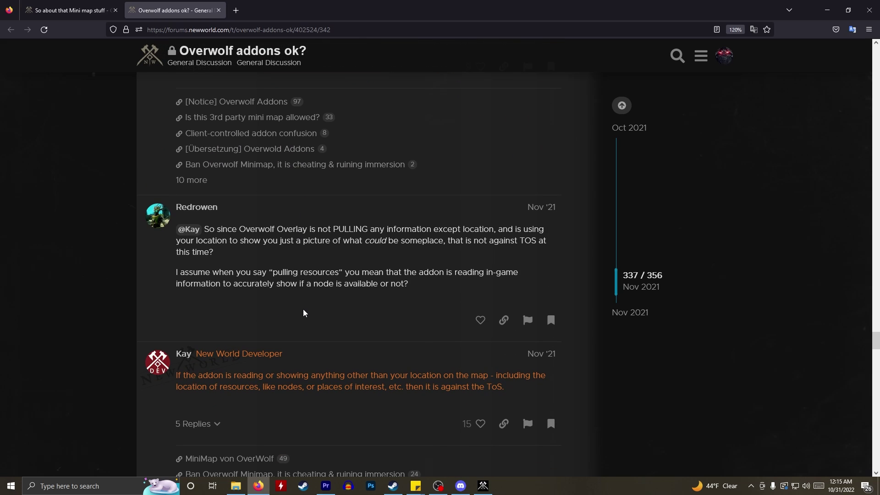
pyautogui.scroll(10, 302, 311)
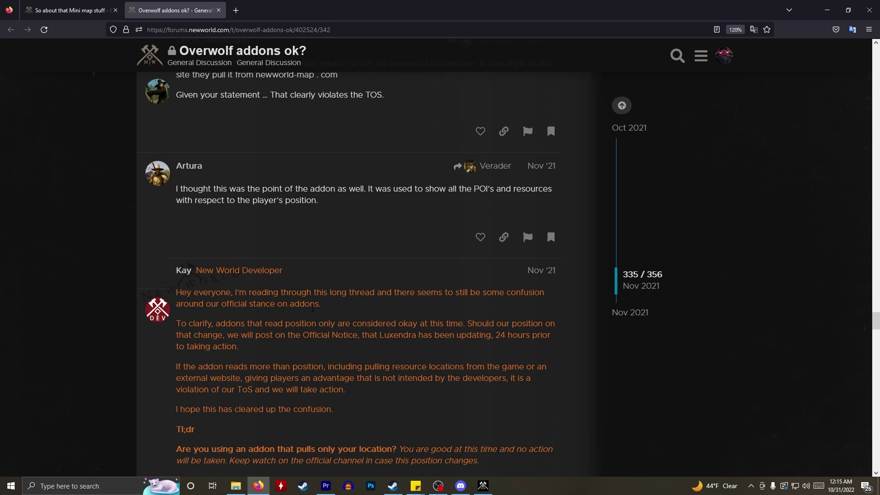
pyautogui.scroll(-4, 340, 307)
pyautogui.scroll(-1, 340, 307)
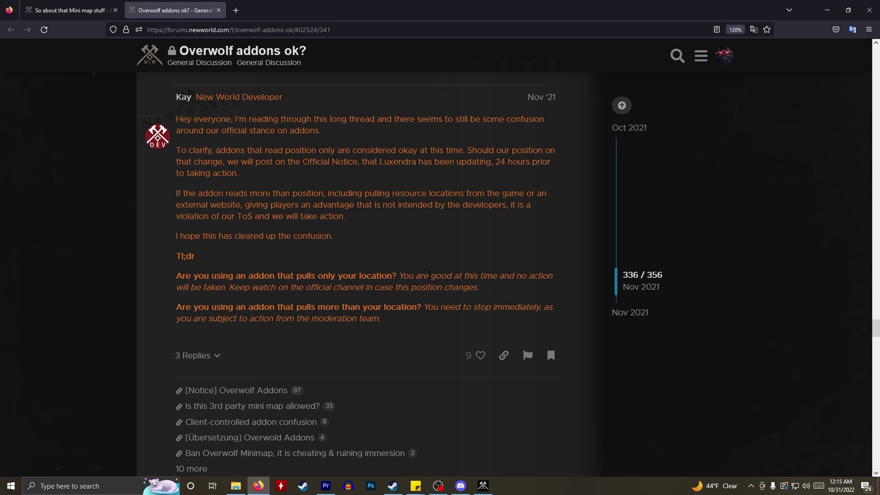
pyautogui.scroll(-1, 430, 273)
pyautogui.scroll(1, 428, 277)
pyautogui.moveTo(413, 204); pyautogui.dragTo(506, 204)
pyautogui.click(291, 205)
pyautogui.moveTo(476, 204); pyautogui.dragTo(526, 219)
pyautogui.click(183, 205)
pyautogui.click(559, 200)
pyautogui.click(174, 200)
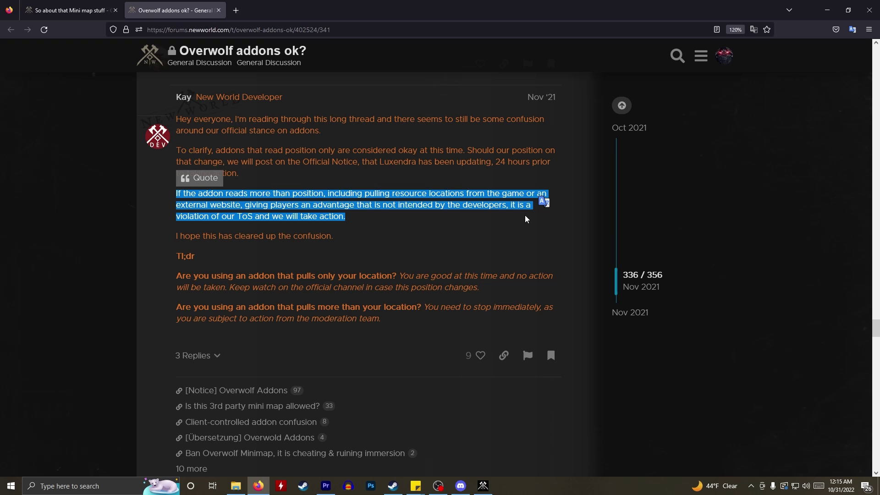
pyautogui.moveTo(411, 241); pyautogui.dragTo(198, 216)
pyautogui.click(220, 227)
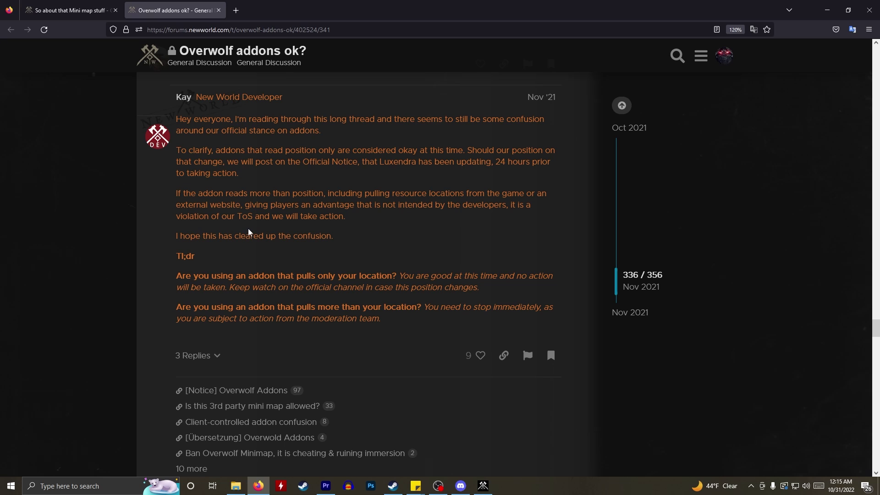
# - Scroll the Overwolf addons ok? thread and highlight the end of the confusion sentence
pyautogui.scroll(1, 274, 232)
pyautogui.scroll(-1, 280, 232)
pyautogui.scroll(-1, 306, 234)
pyautogui.scroll(1, 307, 234)
pyautogui.moveTo(355, 235); pyautogui.dragTo(316, 236)
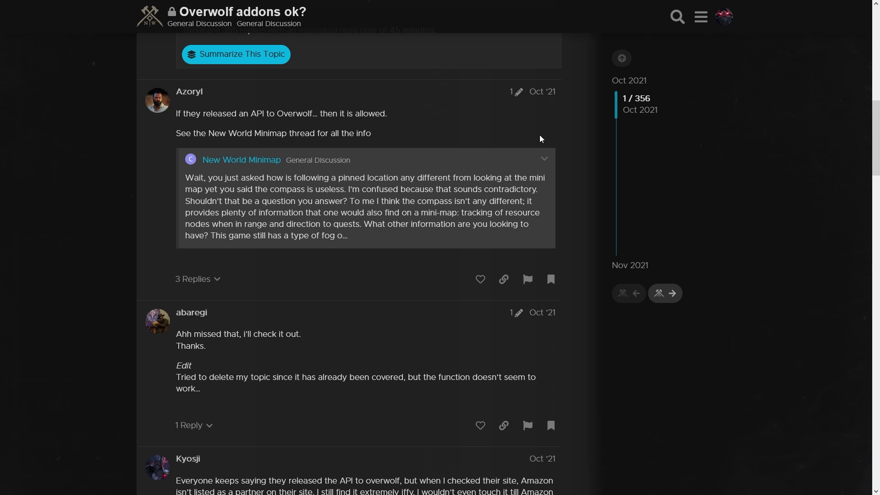